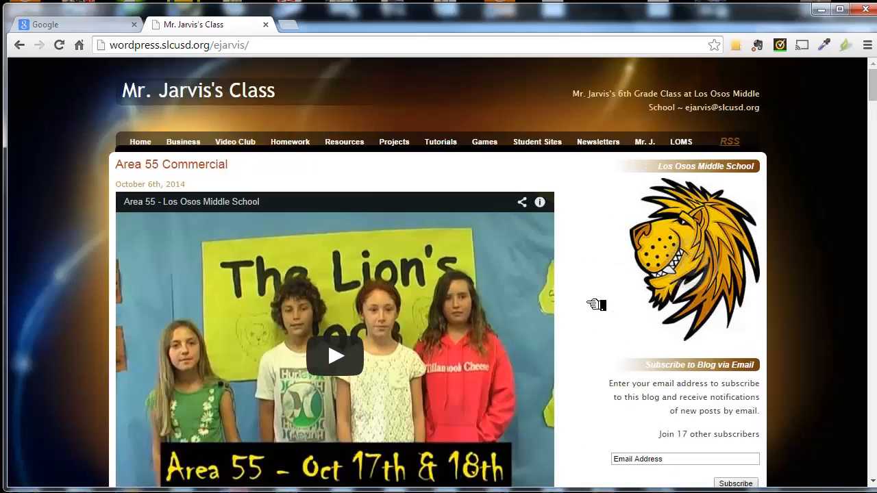
Step: Look through the class blog's posts down to the cave art photo gallery in the Awards & Cave Art post
{"action": "scroll", "coordinate": [594, 303], "scroll_direction": "down", "scroll_amount": 2}
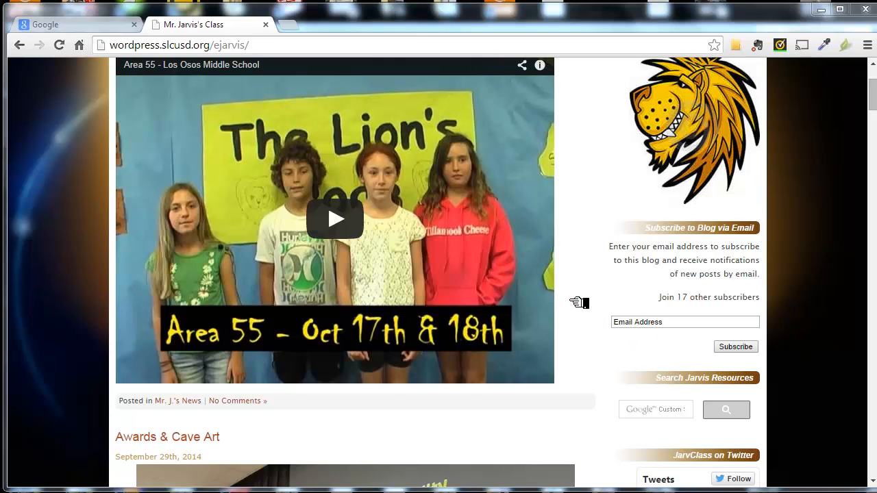
{"action": "scroll", "coordinate": [579, 303], "scroll_direction": "down", "scroll_amount": 3}
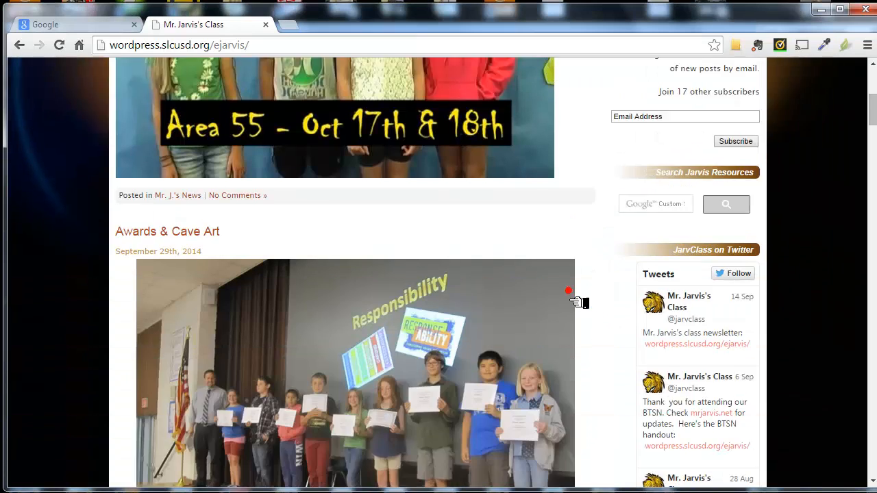
{"action": "scroll", "coordinate": [579, 303], "scroll_direction": "up", "scroll_amount": 5}
{"action": "scroll", "coordinate": [578, 303], "scroll_direction": "down", "scroll_amount": 6}
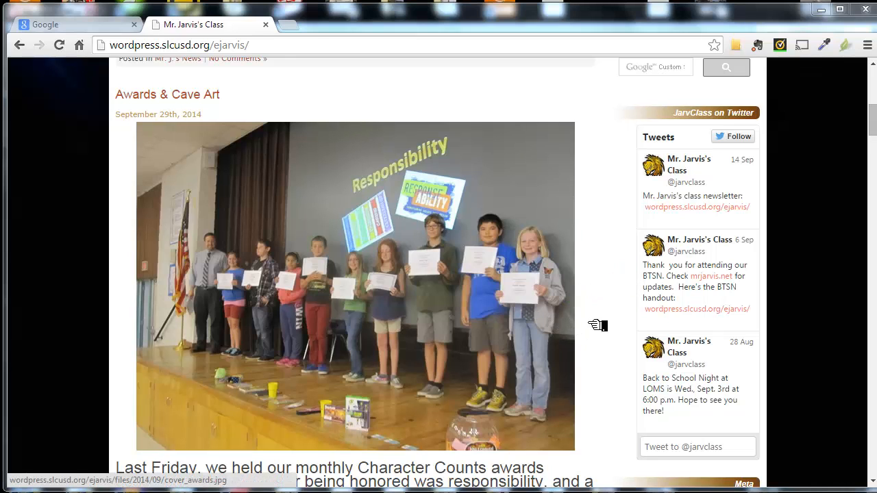
{"action": "left_click", "coordinate": [589, 325]}
{"action": "key", "text": "alt+Left"}
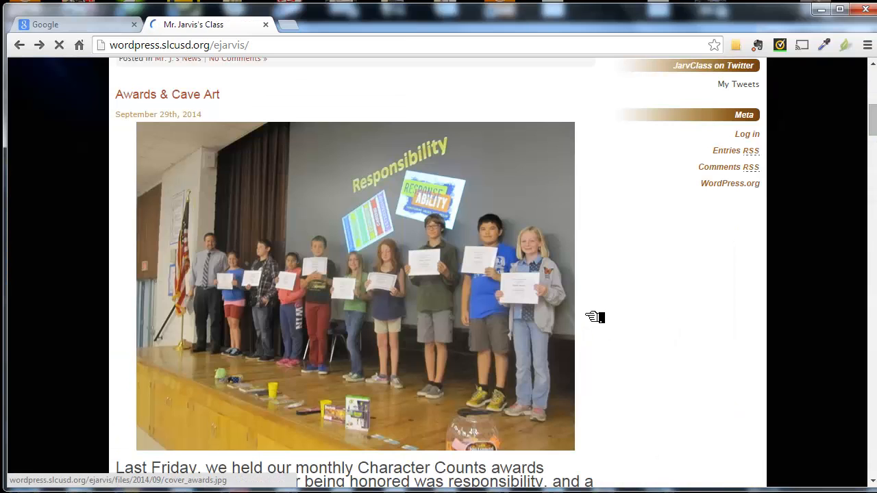
{"action": "scroll", "coordinate": [594, 328], "scroll_direction": "down", "scroll_amount": 5}
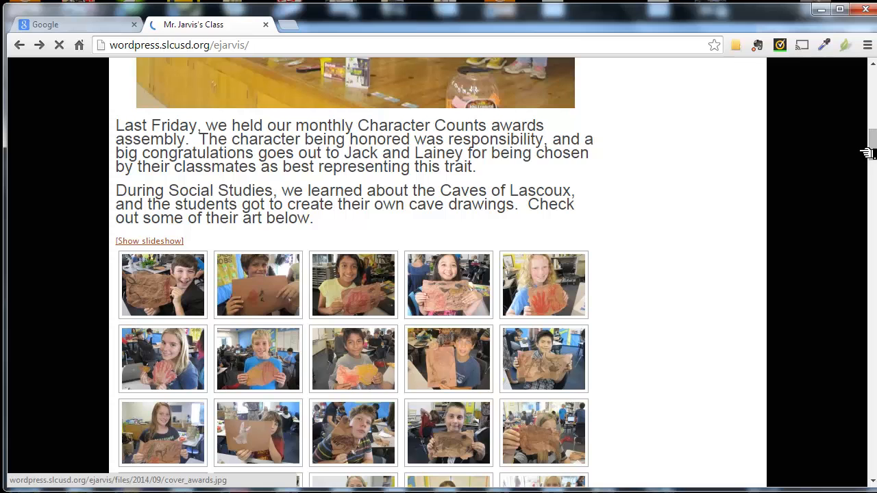
{"action": "scroll", "coordinate": [659, 303], "scroll_direction": "down", "scroll_amount": 3}
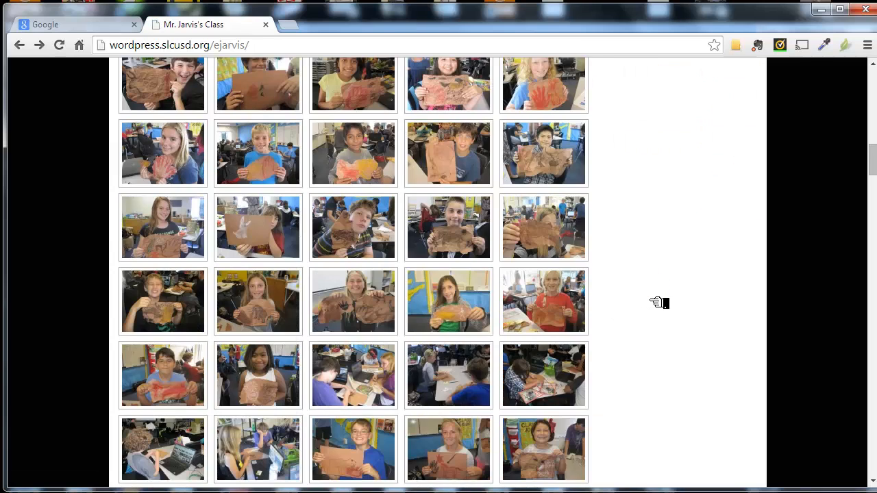
{"action": "scroll", "coordinate": [659, 303], "scroll_direction": "up", "scroll_amount": 3}
{"action": "scroll", "coordinate": [659, 300], "scroll_direction": "down", "scroll_amount": 2}
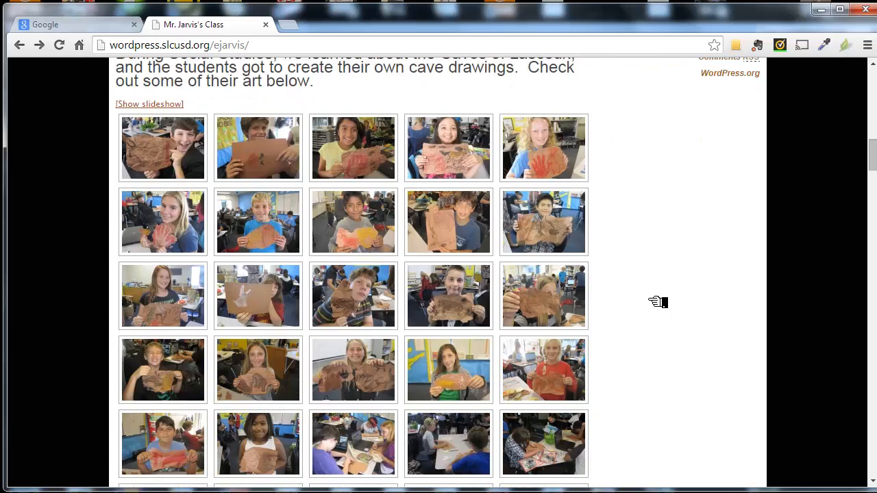
{"action": "scroll", "coordinate": [646, 364], "scroll_direction": "down", "scroll_amount": 2}
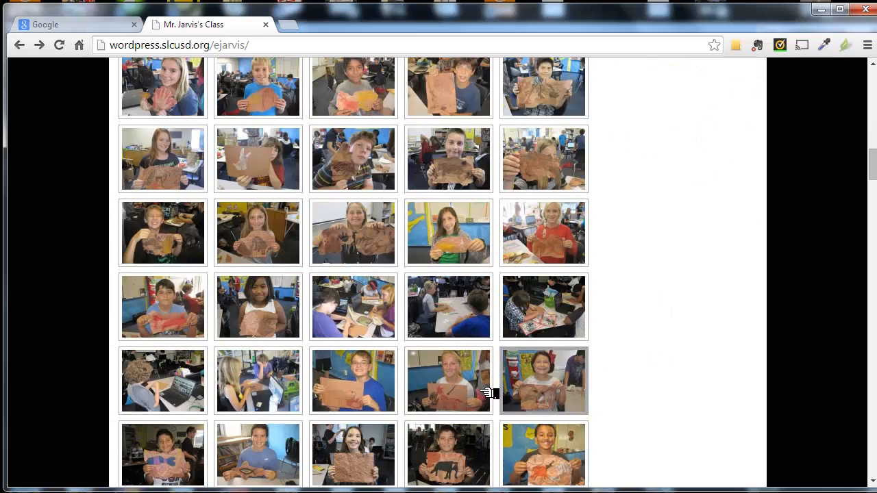
Step: View enlarged cave art pictures from the gallery, page forward through several of them, and close the viewer
{"action": "left_click", "coordinate": [432, 450]}
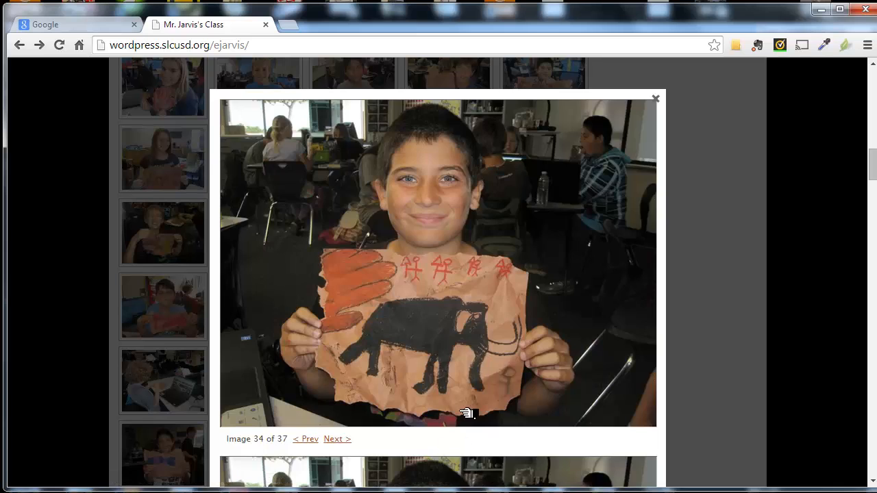
{"action": "left_click", "coordinate": [488, 279]}
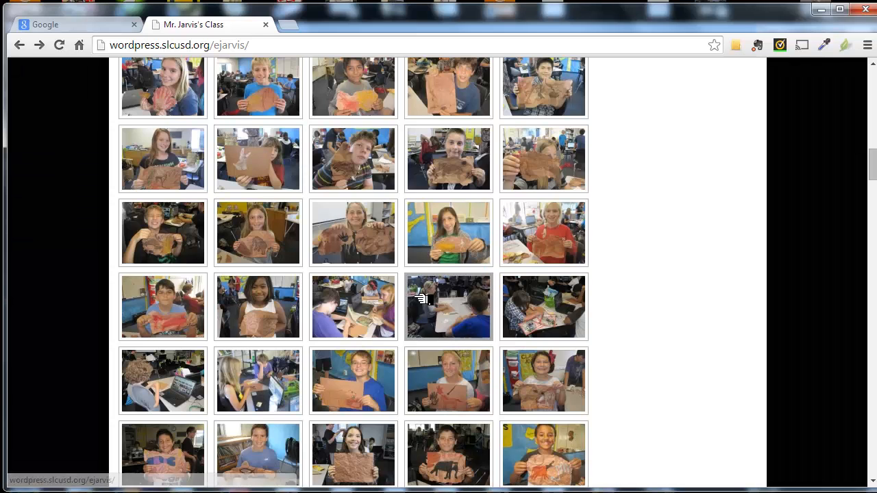
{"action": "left_click", "coordinate": [373, 391]}
{"action": "left_click", "coordinate": [338, 441]}
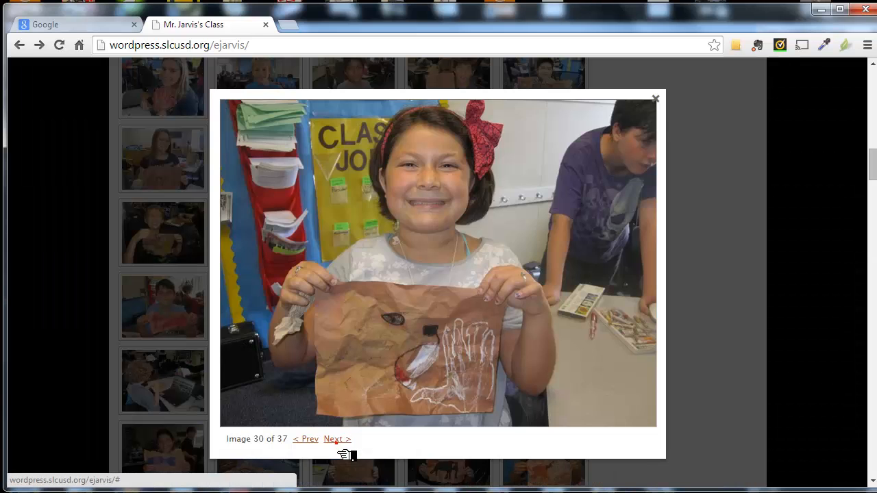
{"action": "left_click", "coordinate": [337, 441]}
{"action": "left_click", "coordinate": [343, 440]}
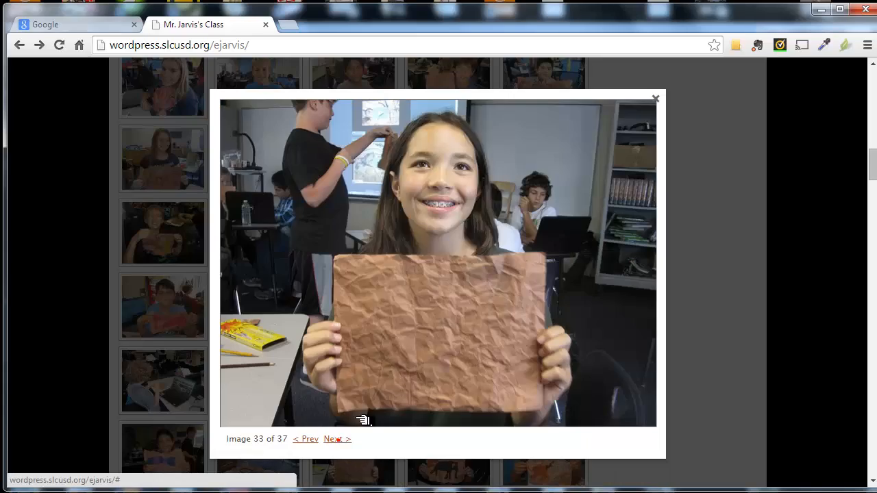
{"action": "left_click", "coordinate": [419, 310]}
Step: Review the Awards & Cave Art post's cover photo, text and thumbnail gallery, and return to the start of the blog
{"action": "scroll", "coordinate": [419, 312], "scroll_direction": "up", "scroll_amount": 8}
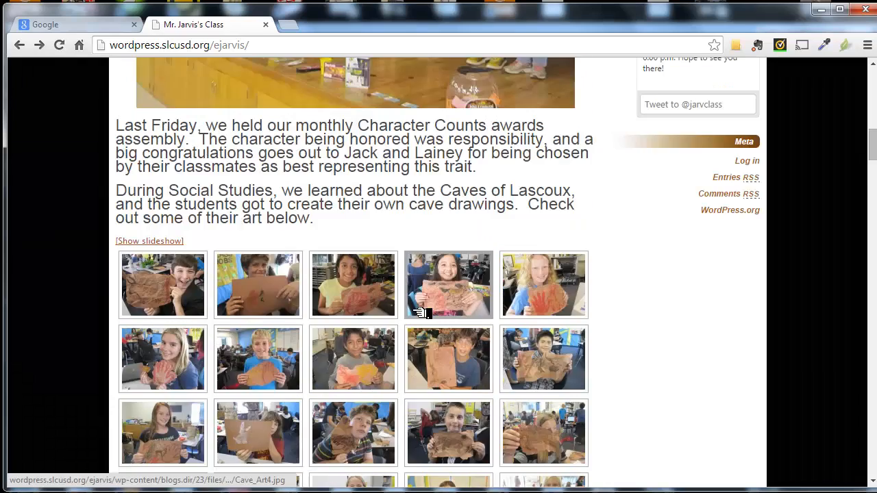
{"action": "scroll", "coordinate": [420, 315], "scroll_direction": "down", "scroll_amount": 2}
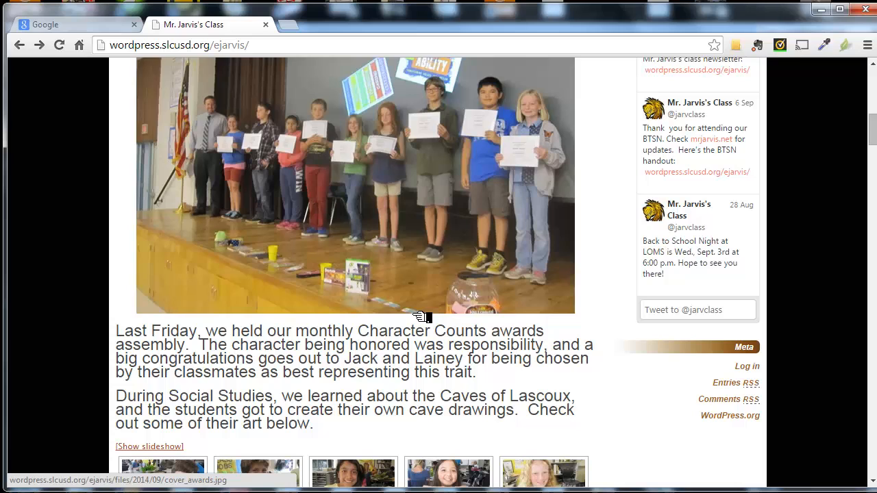
{"action": "scroll", "coordinate": [420, 316], "scroll_direction": "up", "scroll_amount": 1}
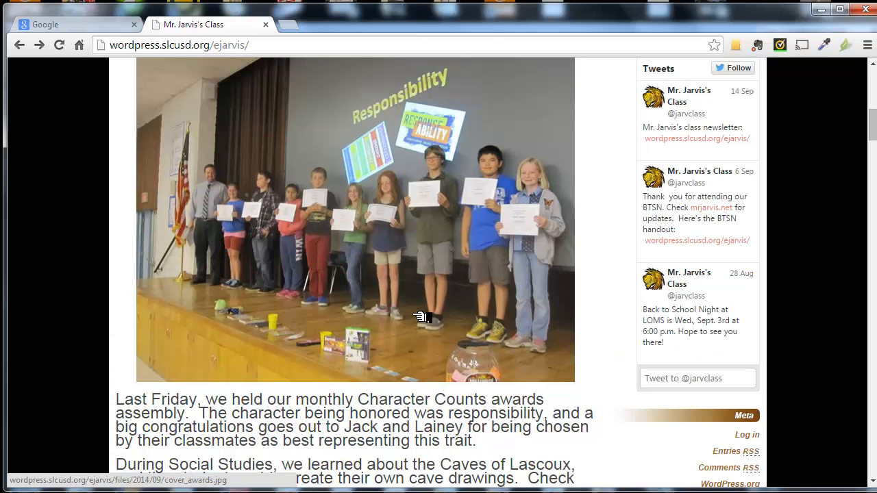
{"action": "scroll", "coordinate": [420, 317], "scroll_direction": "up", "scroll_amount": 2}
{"action": "scroll", "coordinate": [418, 295], "scroll_direction": "down", "scroll_amount": 1}
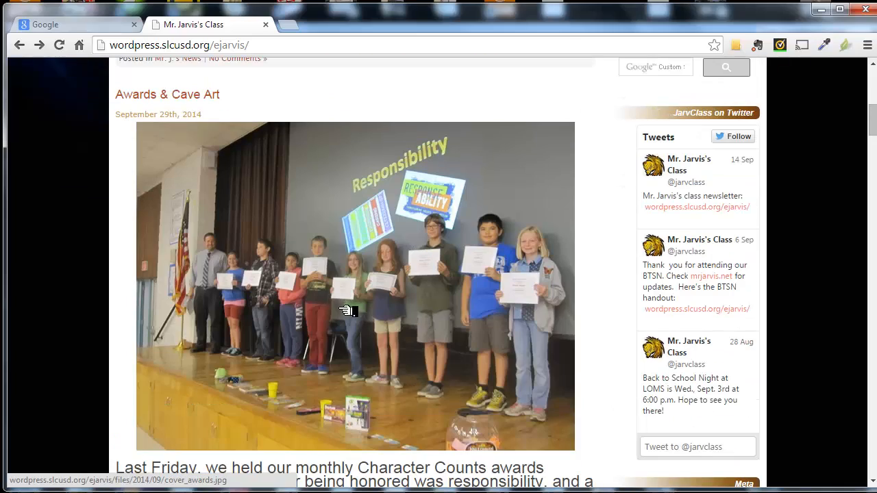
{"action": "scroll", "coordinate": [414, 265], "scroll_direction": "down", "scroll_amount": 6}
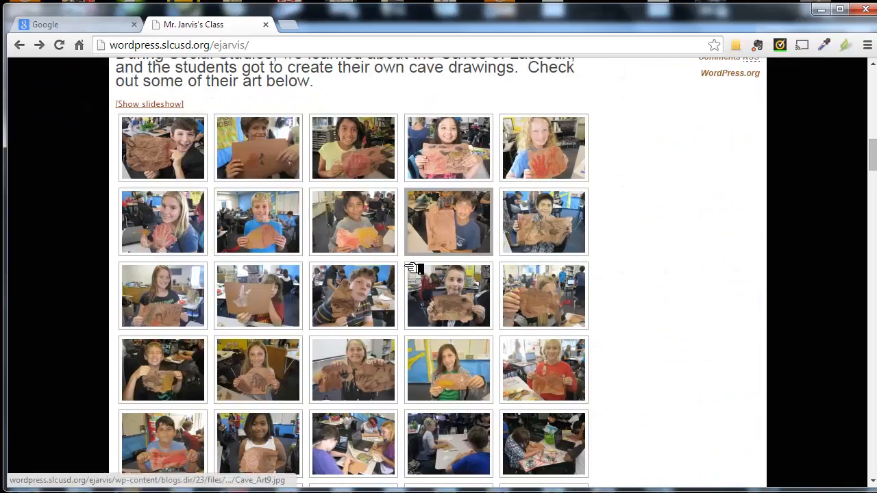
{"action": "scroll", "coordinate": [414, 268], "scroll_direction": "up", "scroll_amount": 10}
{"action": "scroll", "coordinate": [413, 267], "scroll_direction": "up", "scroll_amount": 4}
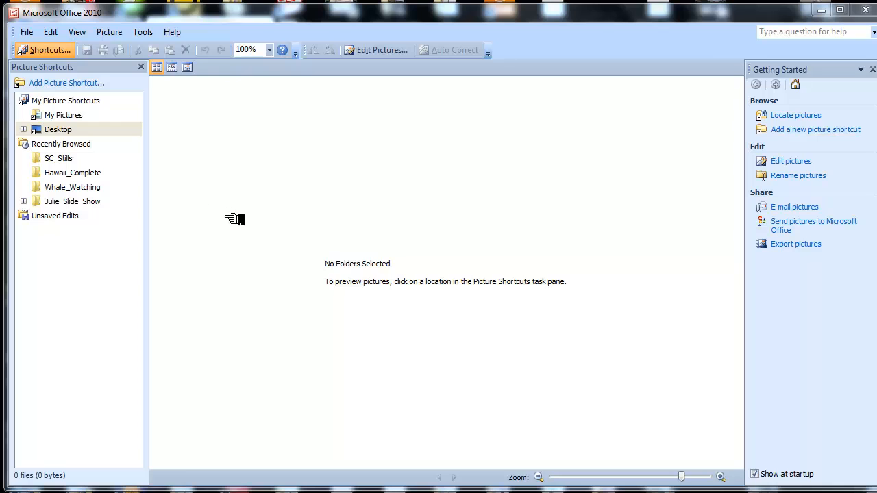
Step: Add a picture shortcut to the a0001pix folder inside Pictures on the P: network drive
{"action": "left_click", "coordinate": [68, 82]}
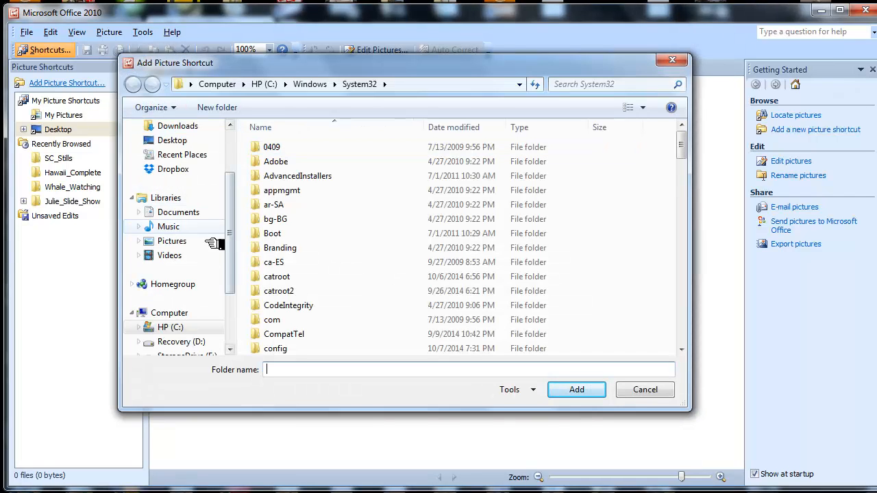
{"action": "left_click_drag", "start_coordinate": [235, 235], "coordinate": [249, 286]}
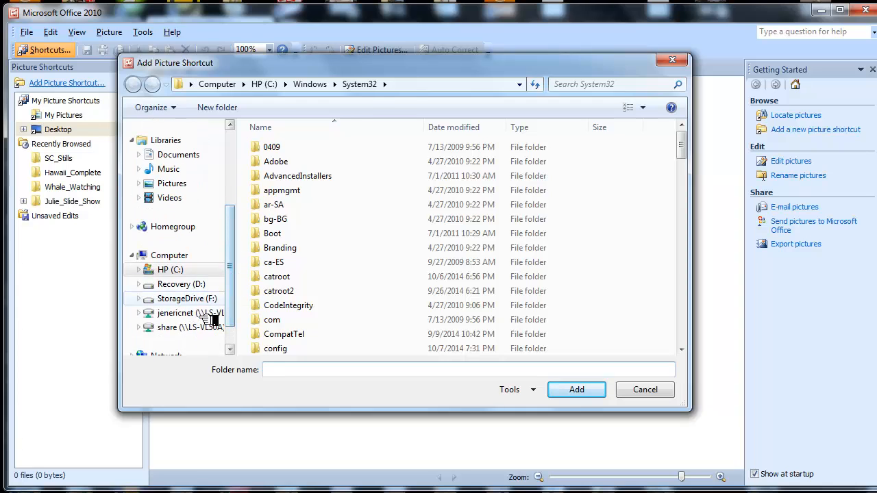
{"action": "left_click", "coordinate": [206, 315]}
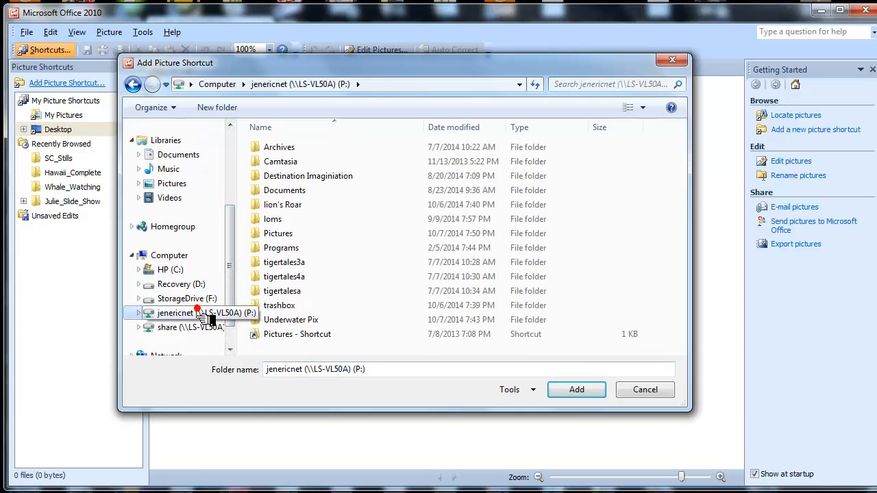
{"action": "double_click", "coordinate": [292, 234]}
{"action": "scroll", "coordinate": [309, 250], "scroll_direction": "down", "scroll_amount": 3}
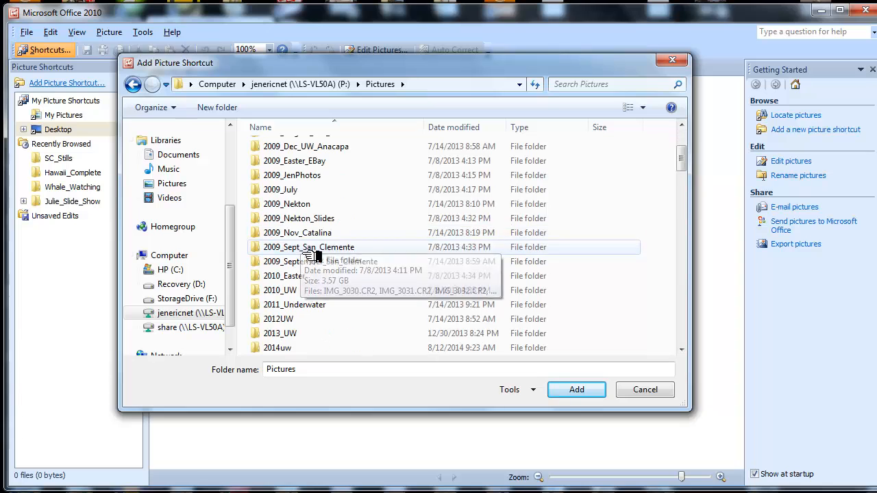
{"action": "left_click_drag", "start_coordinate": [692, 176], "coordinate": [708, 189]}
{"action": "double_click", "coordinate": [281, 205]}
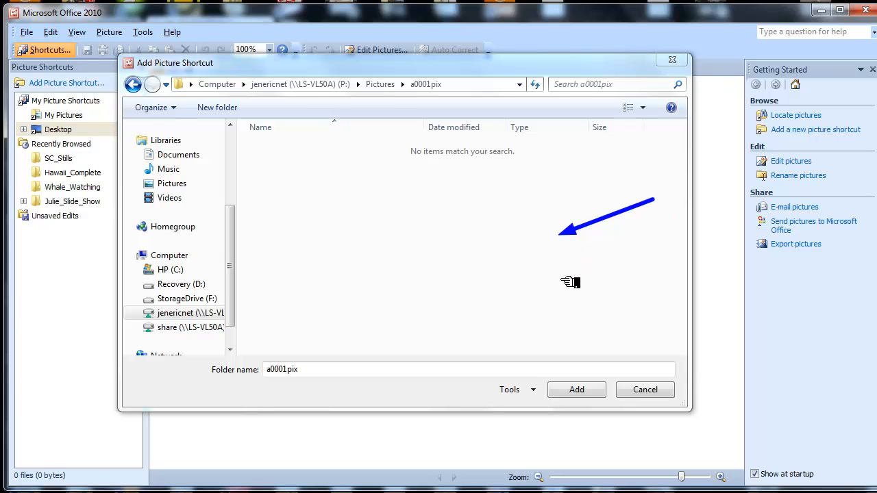
{"action": "left_click", "coordinate": [591, 395]}
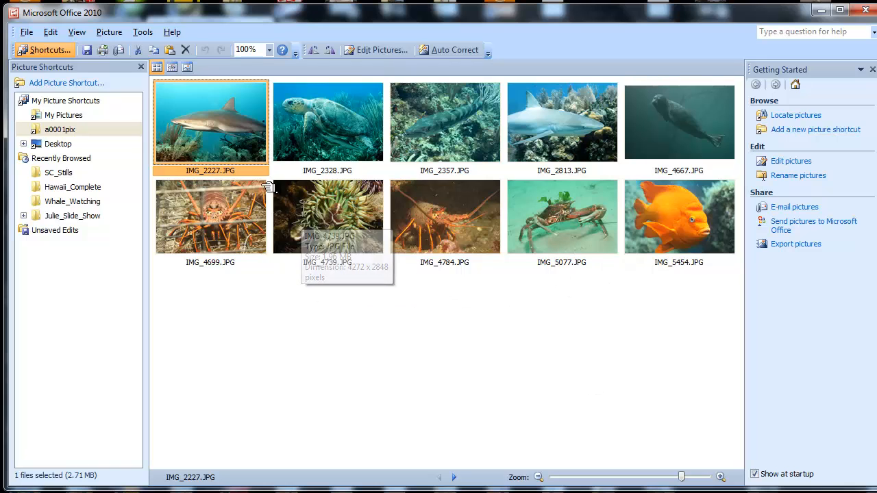
Step: Open IMG_2227.JPG on its own and inspect the shark's head at 100% zoom
{"action": "mouse_move", "coordinate": [249, 150]}
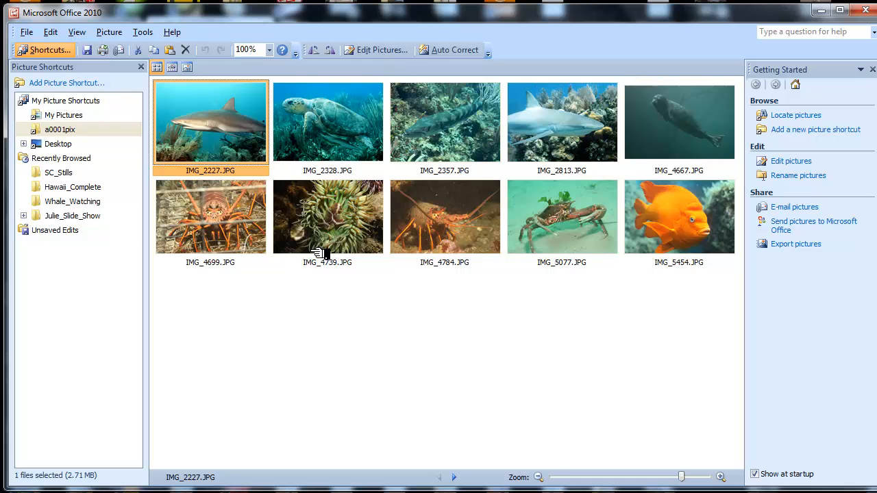
{"action": "double_click", "coordinate": [249, 144]}
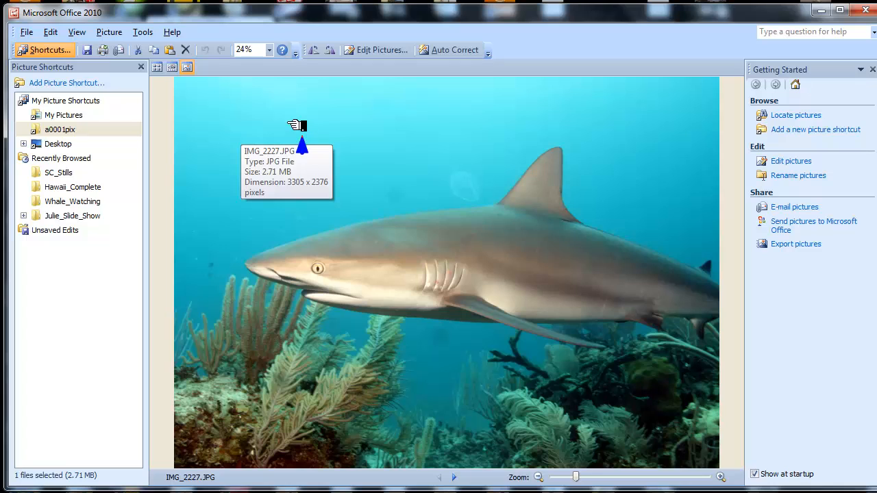
{"action": "left_click", "coordinate": [269, 49]}
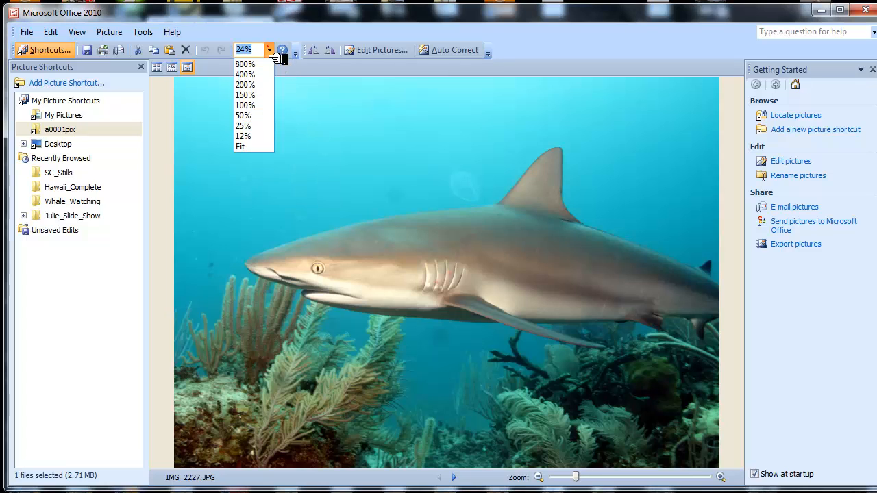
{"action": "left_click", "coordinate": [253, 104]}
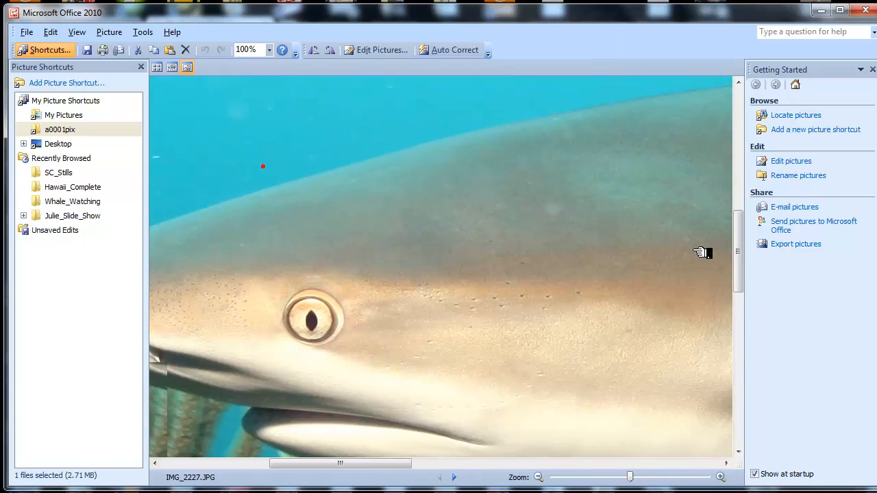
{"action": "left_click_drag", "start_coordinate": [462, 264], "coordinate": [560, 233]}
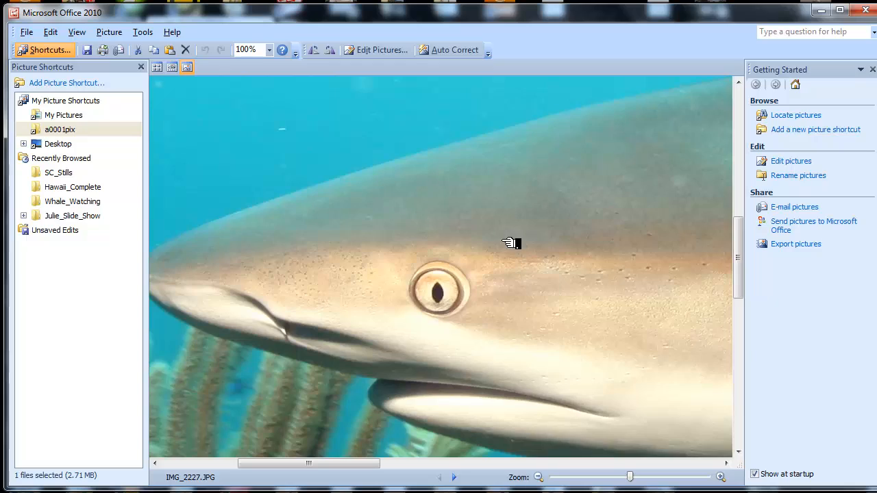
{"action": "left_click_drag", "start_coordinate": [510, 243], "coordinate": [360, 175]}
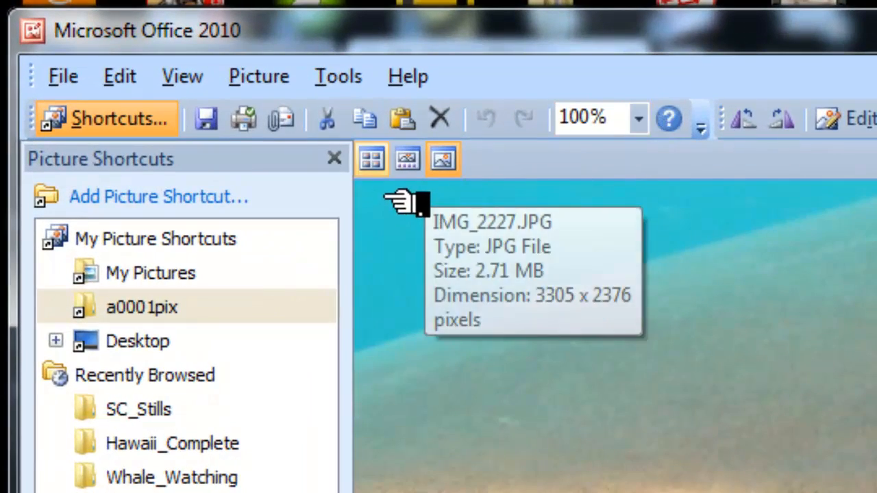
Step: Compare the thumbnail, filmstrip and single picture views, then return to thumbnails and deselect the picture
{"action": "left_click", "coordinate": [372, 161]}
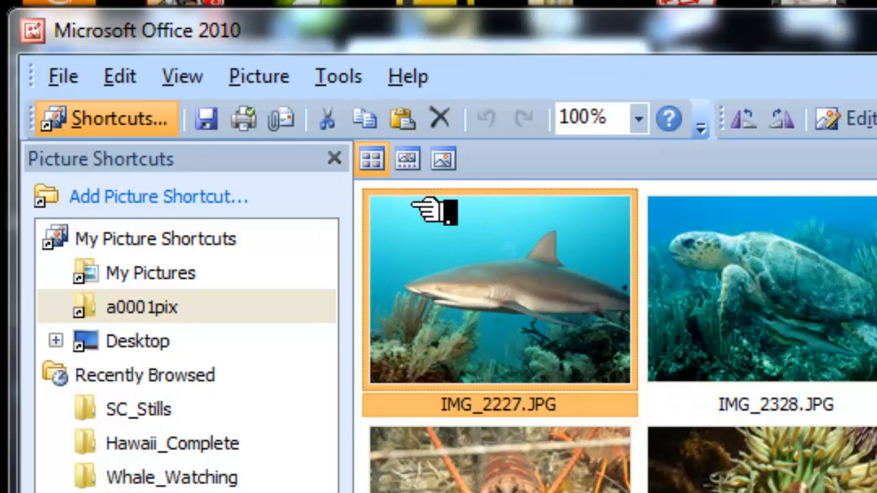
{"action": "left_click", "coordinate": [407, 161]}
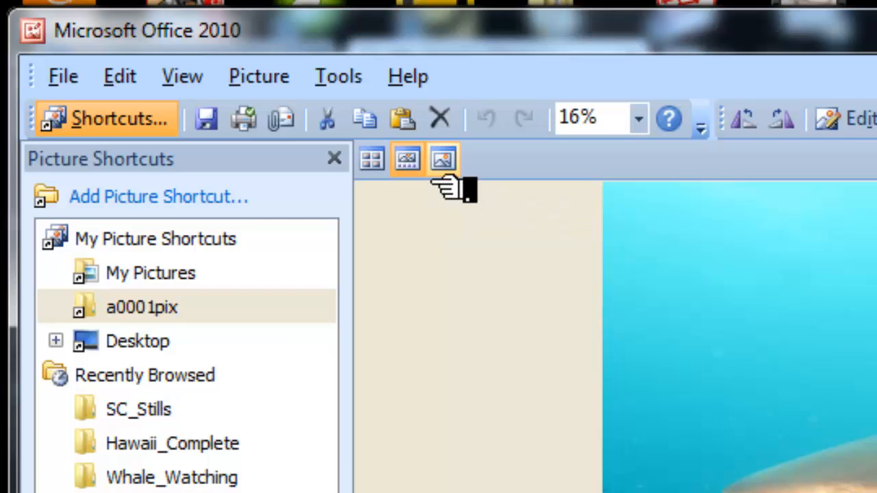
{"action": "left_click", "coordinate": [442, 168]}
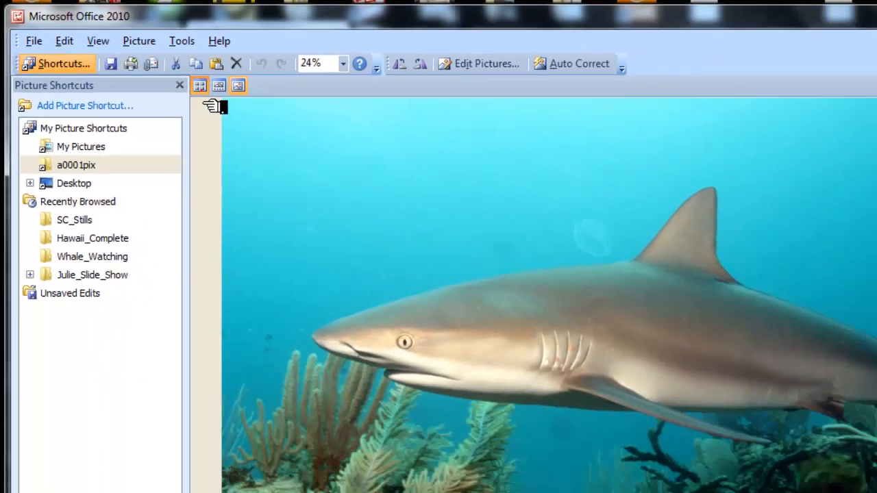
{"action": "left_click", "coordinate": [199, 85]}
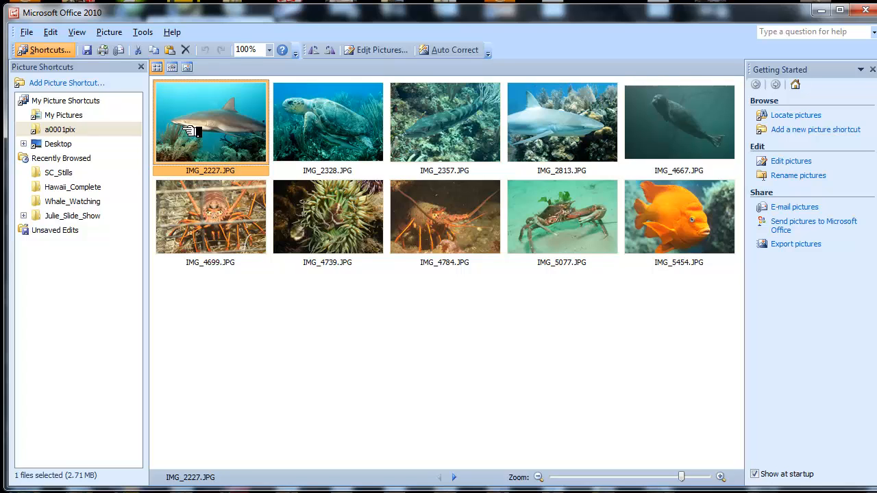
{"action": "left_click", "coordinate": [336, 332]}
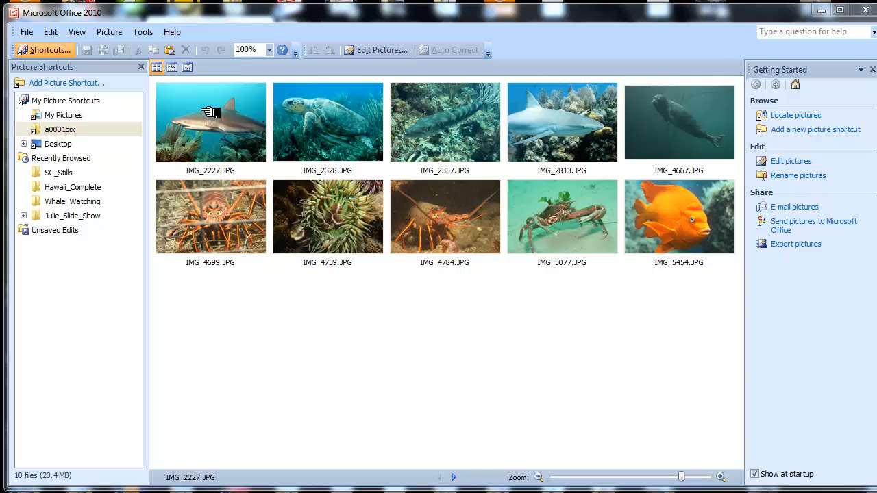
Step: Try a range selection of all pictures from IMG_2227.JPG to IMG_5454.JPG, then reduce the selection to IMG_5454.JPG
{"action": "left_click", "coordinate": [215, 133]}
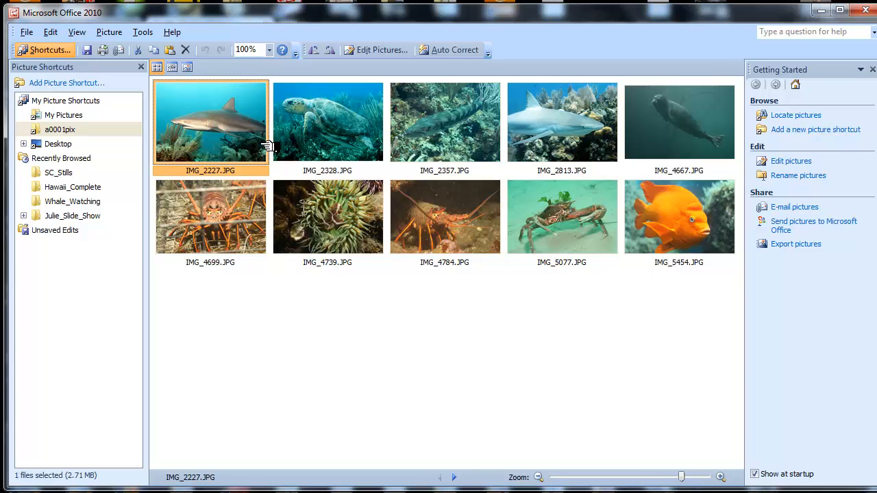
{"action": "left_click", "coordinate": [664, 209], "text": "shift"}
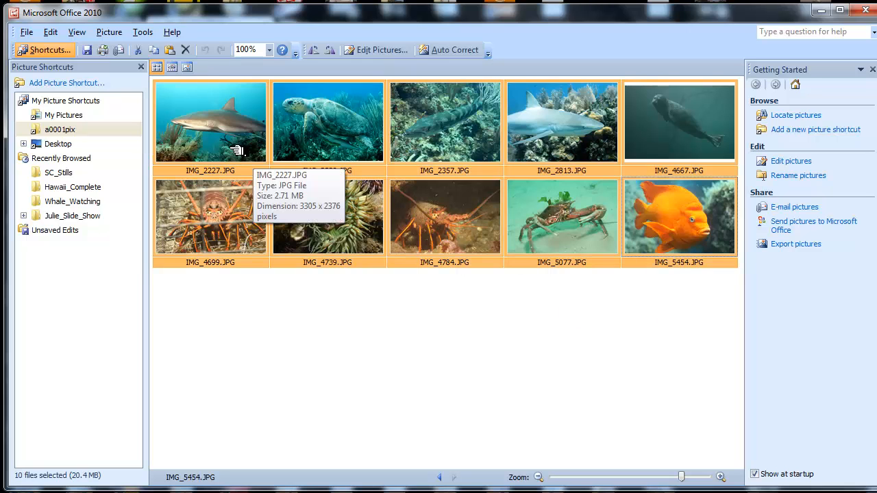
{"action": "left_click", "coordinate": [692, 248]}
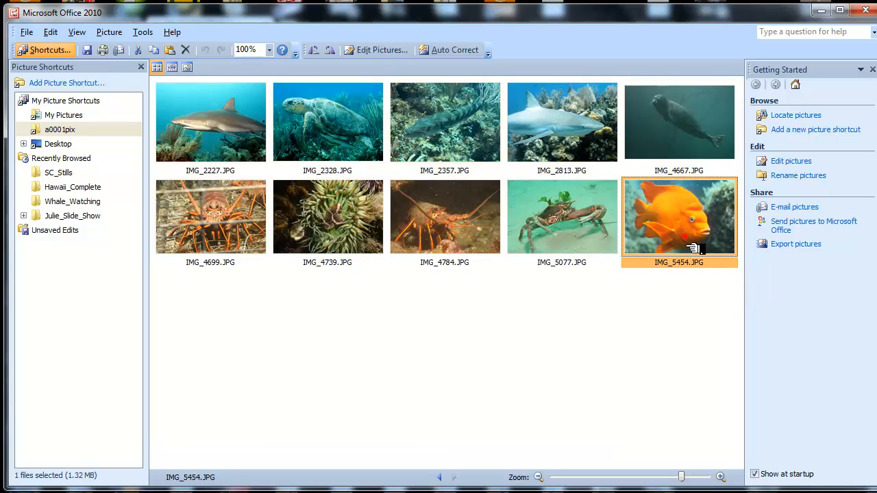
Step: View IMG_2227.JPG on its own as a single picture and return to the thumbnails
{"action": "left_click", "coordinate": [225, 155]}
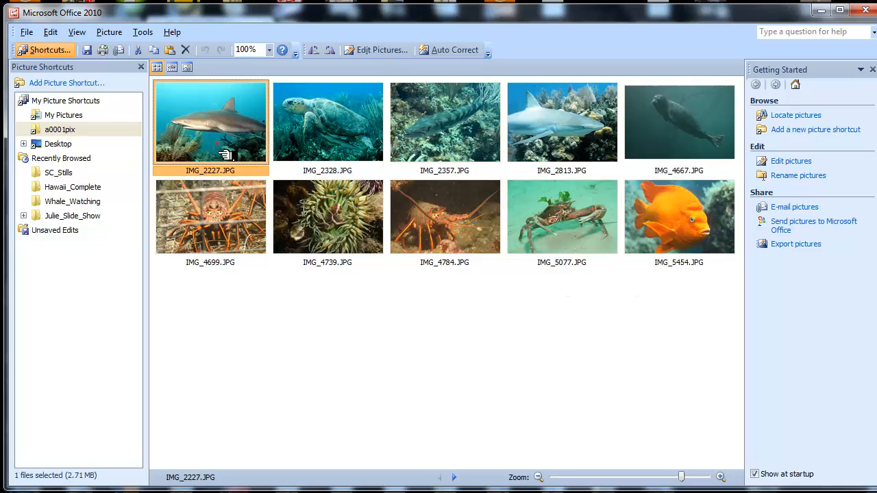
{"action": "left_click", "coordinate": [187, 67]}
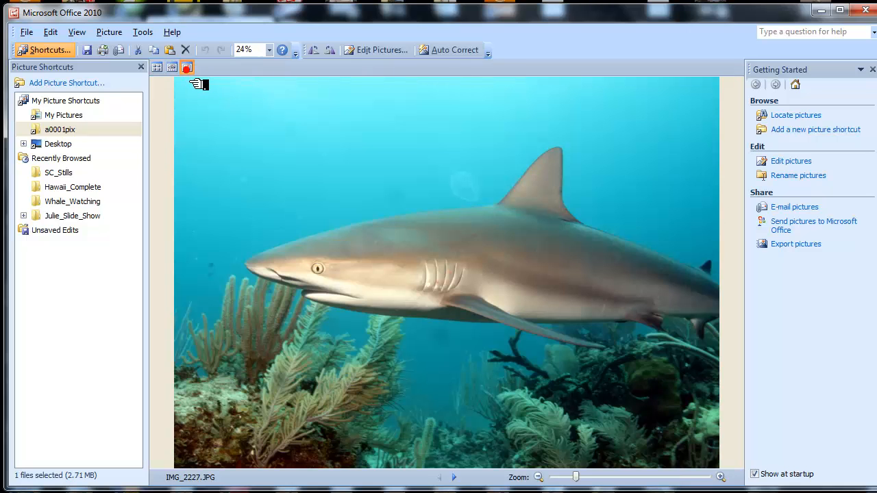
{"action": "left_click", "coordinate": [157, 67]}
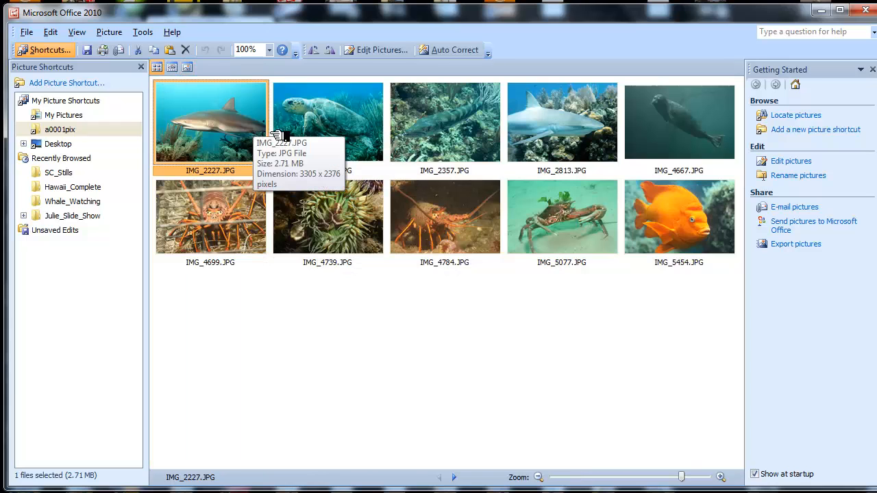
Step: Try adding IMG_2328, IMG_4739, IMG_4699, IMG_2357 and IMG_2813 individually to the selection, then clear the selection
{"action": "left_click", "coordinate": [308, 126], "text": "ctrl"}
{"action": "left_click", "coordinate": [364, 220], "text": "ctrl"}
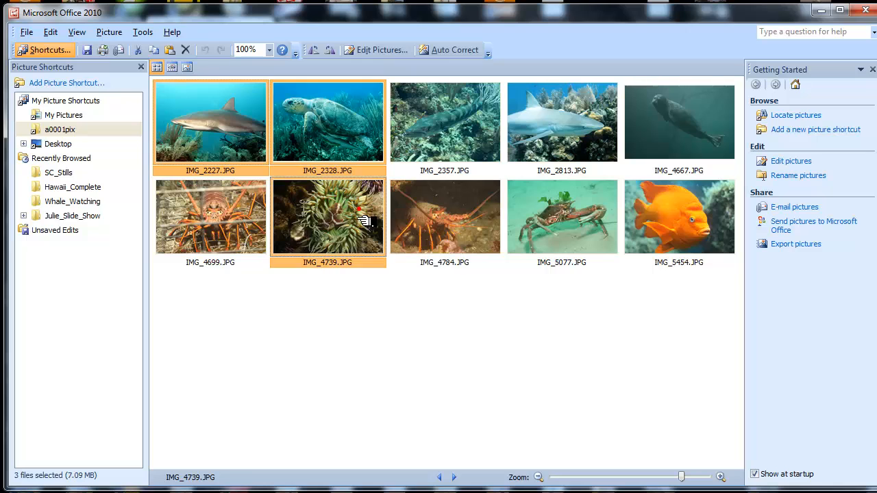
{"action": "left_click", "coordinate": [245, 221], "text": "ctrl"}
{"action": "left_click", "coordinate": [443, 132], "text": "ctrl"}
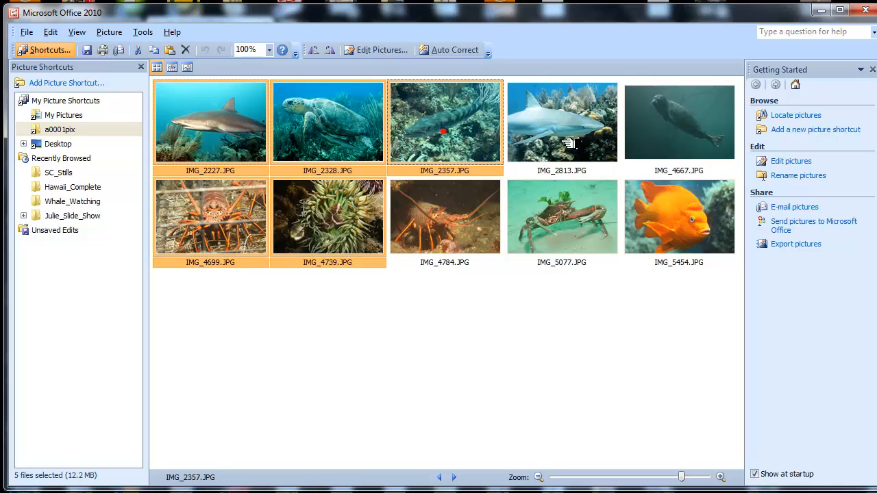
{"action": "left_click", "coordinate": [570, 143], "text": "ctrl"}
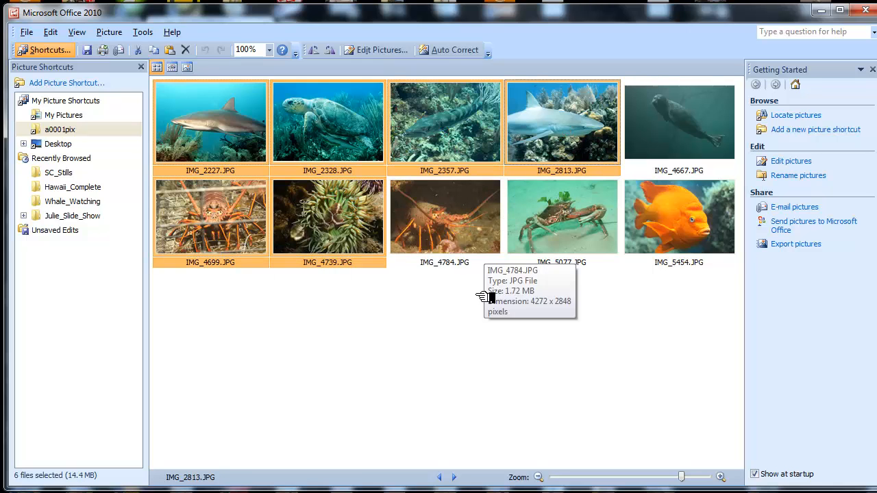
{"action": "left_click", "coordinate": [458, 289]}
Step: Select all pictures from IMG_2227.JPG through IMG_5454.JPG and exclude IMG_4667.JPG from the selection
{"action": "left_click", "coordinate": [228, 121]}
{"action": "left_click", "coordinate": [656, 209], "text": "shift"}
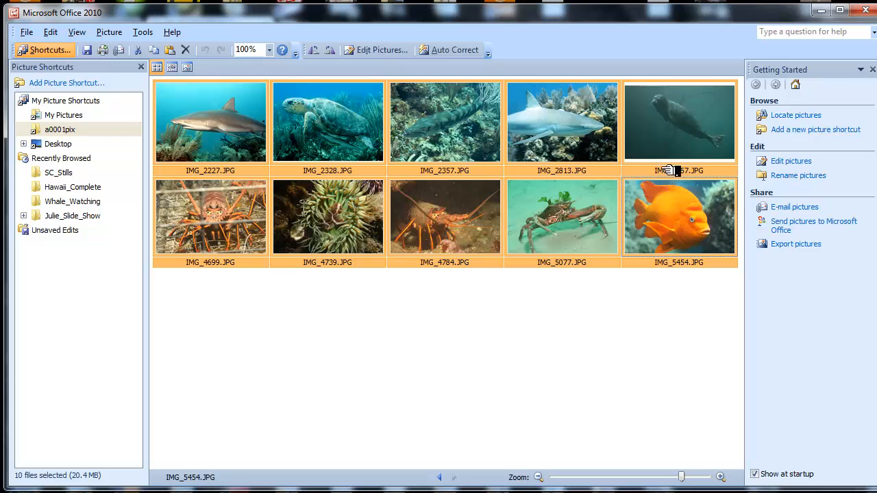
{"action": "left_click", "coordinate": [663, 142], "text": "ctrl"}
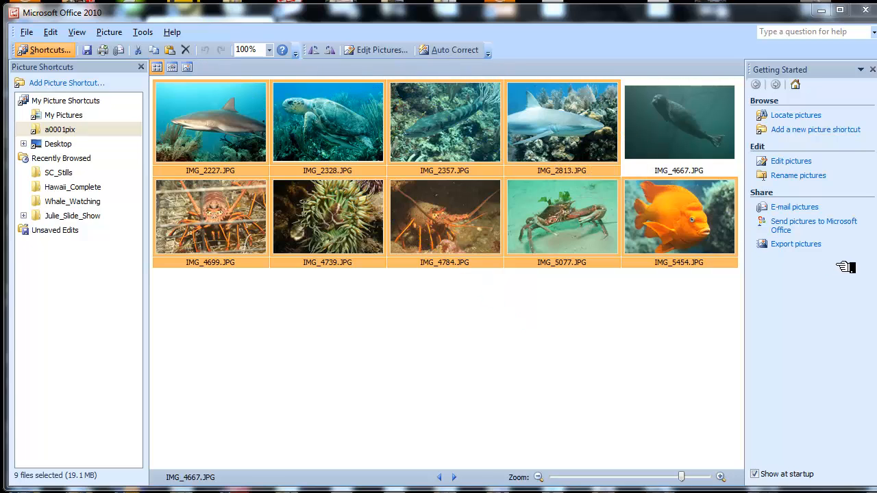
Step: Open the export options for the selected pictures, turn off original locations and browse for another destination folder
{"action": "left_click", "coordinate": [795, 244]}
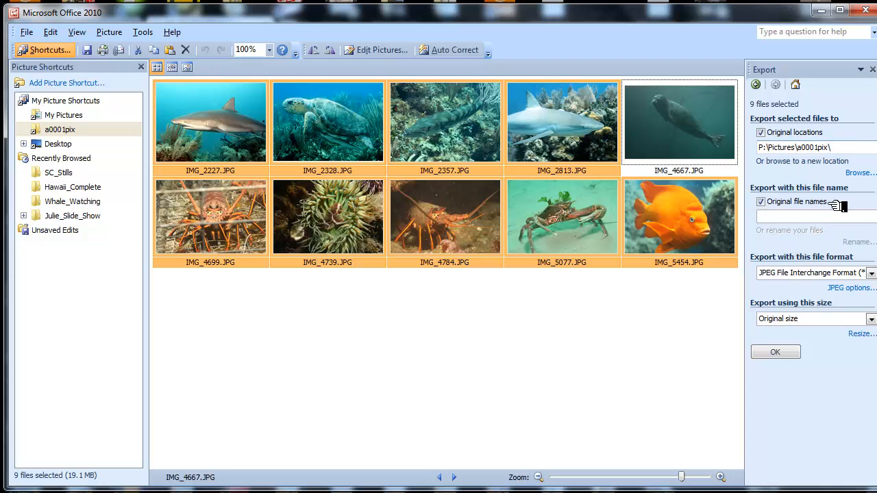
{"action": "left_click", "coordinate": [761, 132]}
{"action": "left_click", "coordinate": [860, 173]}
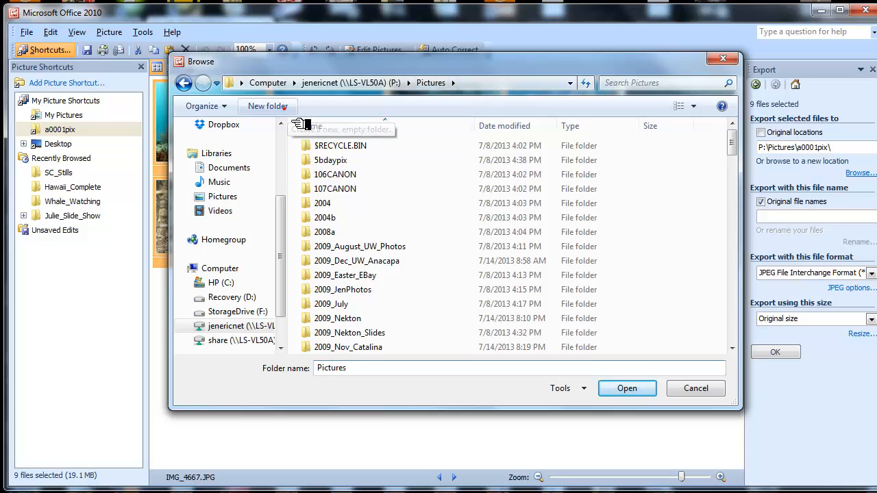
Step: Create a new folder inside Pictures on the P: drive and try to name it pixedit
{"action": "left_click", "coordinate": [268, 107]}
{"action": "type", "text": "pixedit"}
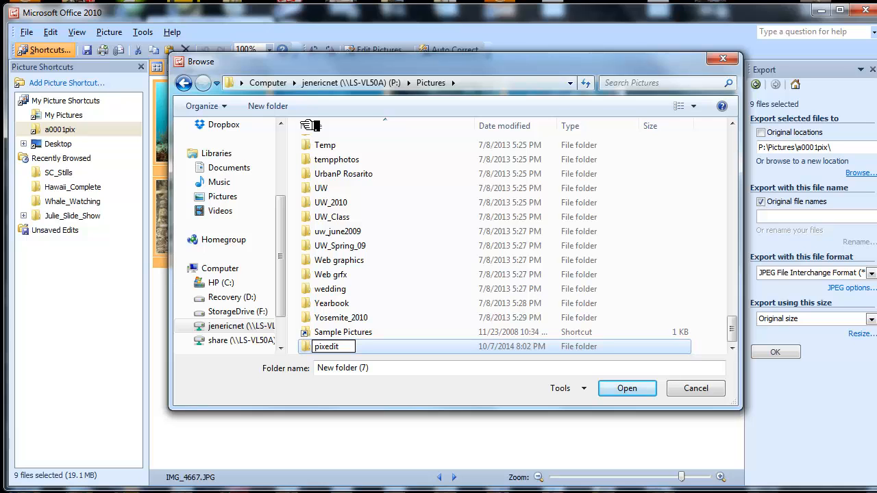
{"action": "key", "text": "Escape"}
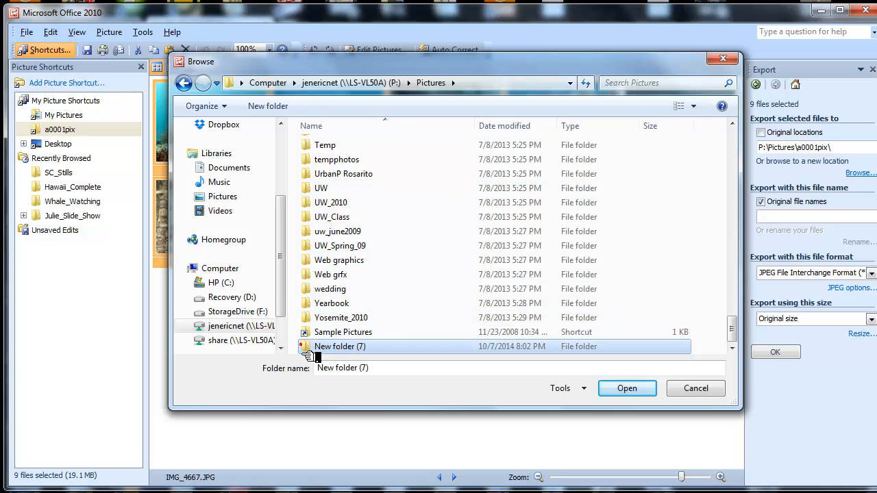
{"action": "double_click", "coordinate": [338, 346]}
{"action": "left_click", "coordinate": [607, 348]}
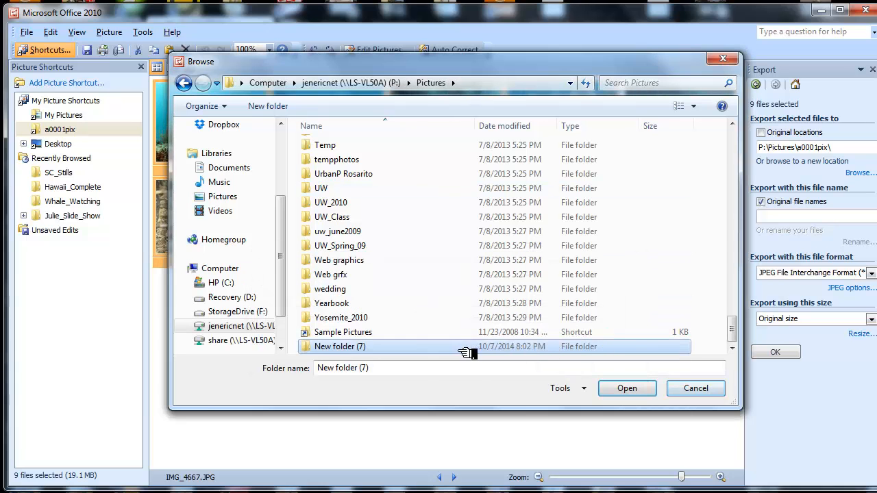
{"action": "left_click_drag", "start_coordinate": [386, 367], "coordinate": [305, 370]}
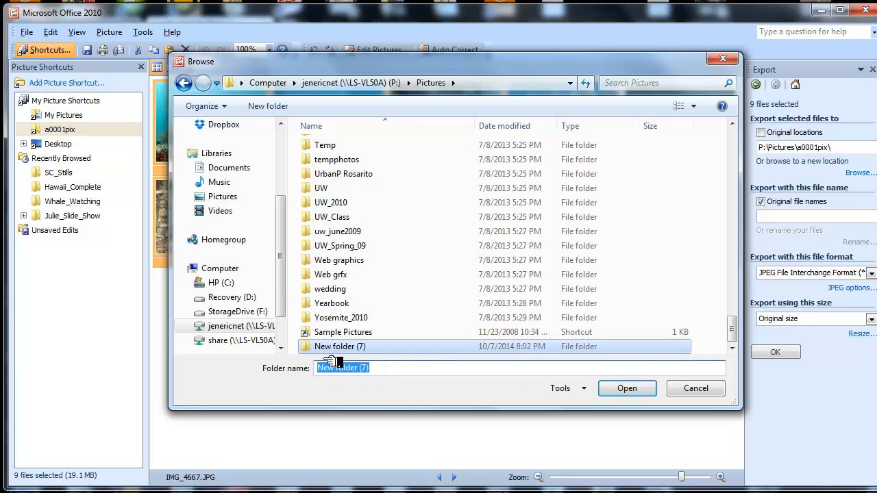
{"action": "key", "text": "Return"}
{"action": "left_click", "coordinate": [615, 348]}
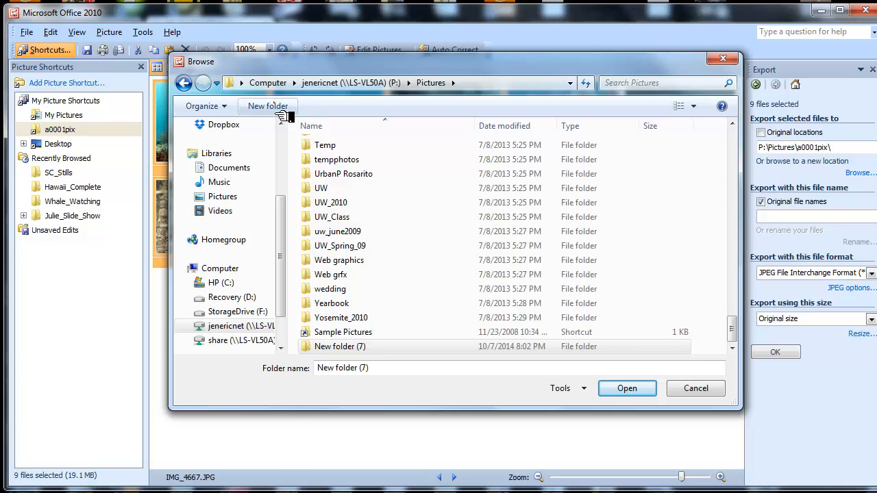
Step: Name the new folder pix, open it and choose it as the export destination
{"action": "left_click", "coordinate": [275, 106]}
{"action": "type", "text": "pix"}
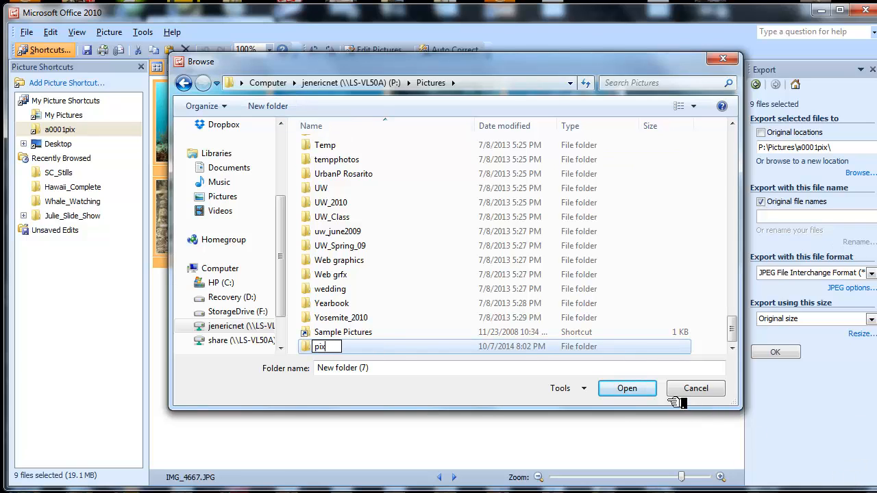
{"action": "left_click", "coordinate": [637, 389]}
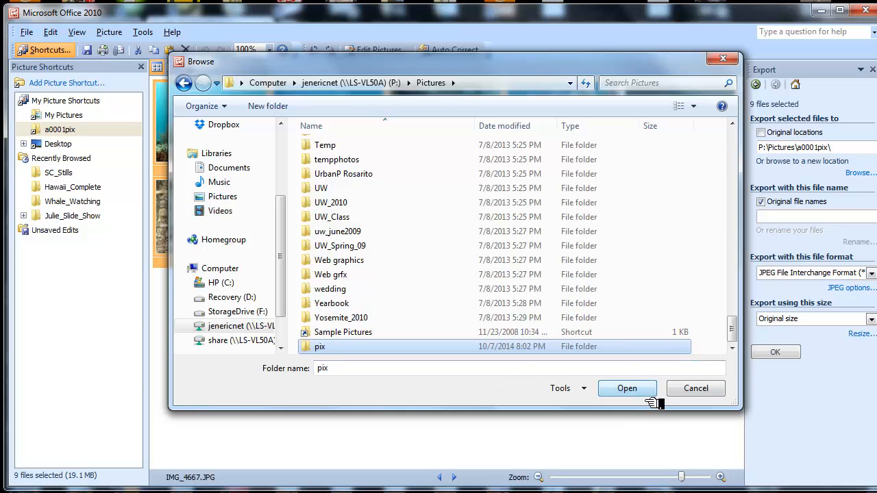
{"action": "left_click", "coordinate": [327, 351]}
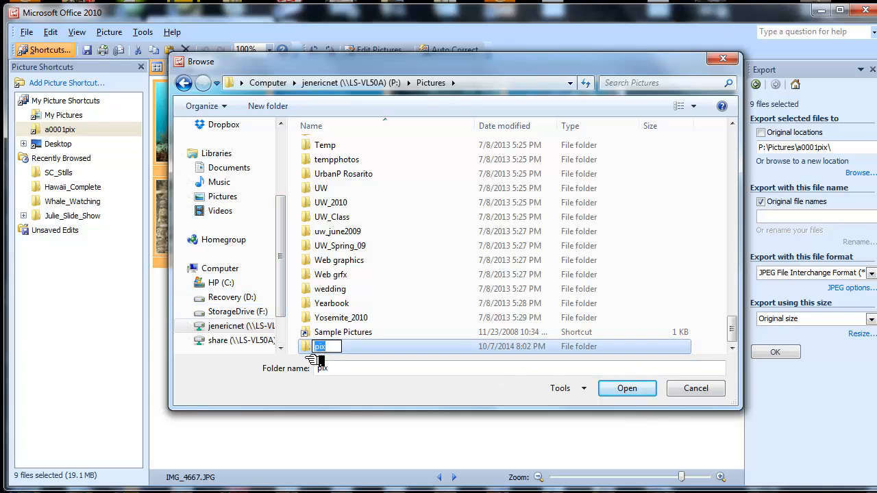
{"action": "double_click", "coordinate": [326, 348]}
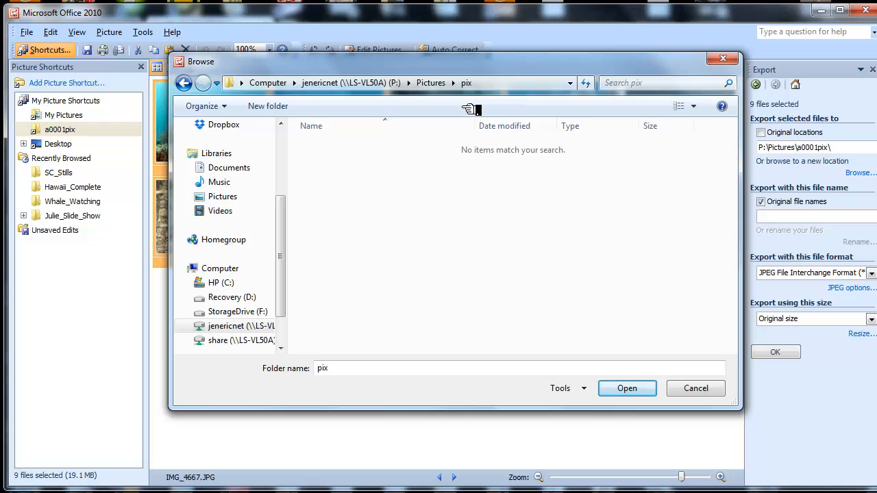
{"action": "left_click", "coordinate": [638, 396]}
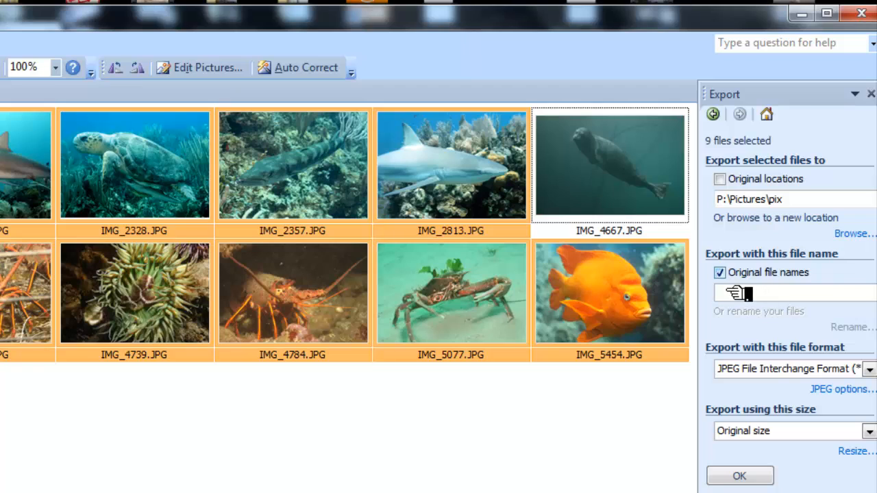
Step: Replace the original export file names with Underwater, set the sequential numbering to two digits and return to the export options
{"action": "left_click", "coordinate": [731, 291]}
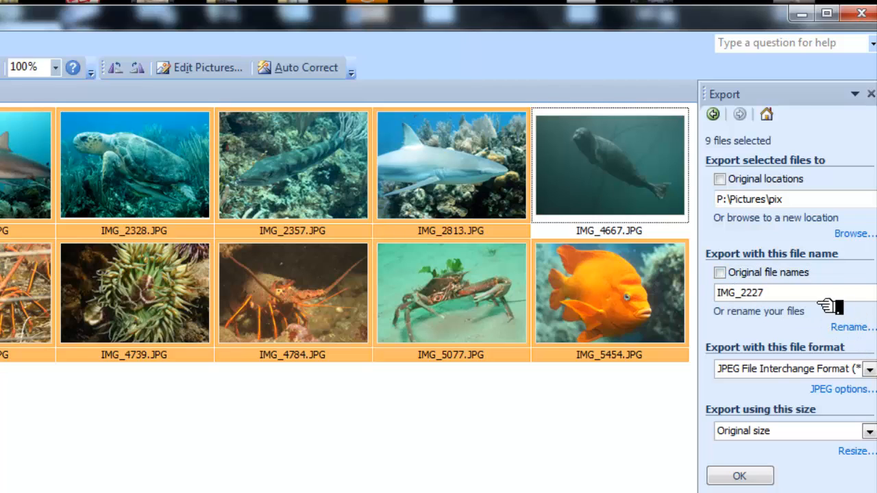
{"action": "left_click_drag", "start_coordinate": [808, 294], "coordinate": [705, 300]}
{"action": "key", "text": "BackSpace"}
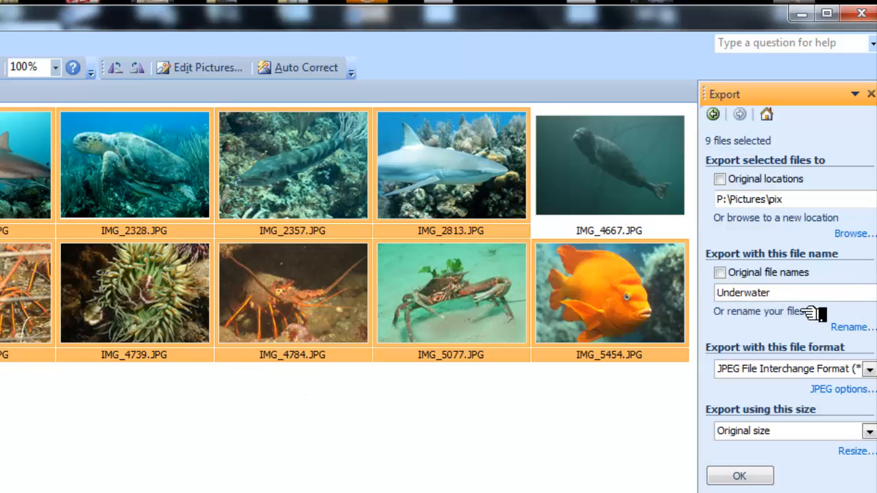
{"action": "left_click", "coordinate": [846, 336]}
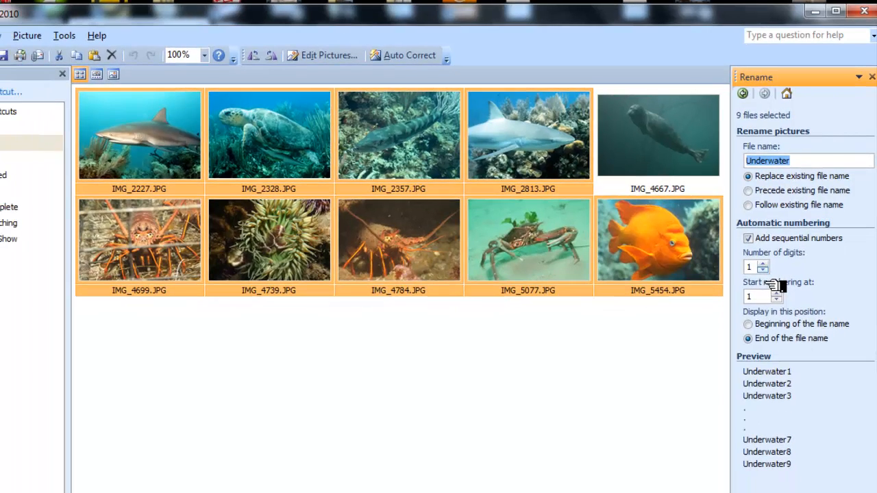
{"action": "left_click", "coordinate": [763, 264]}
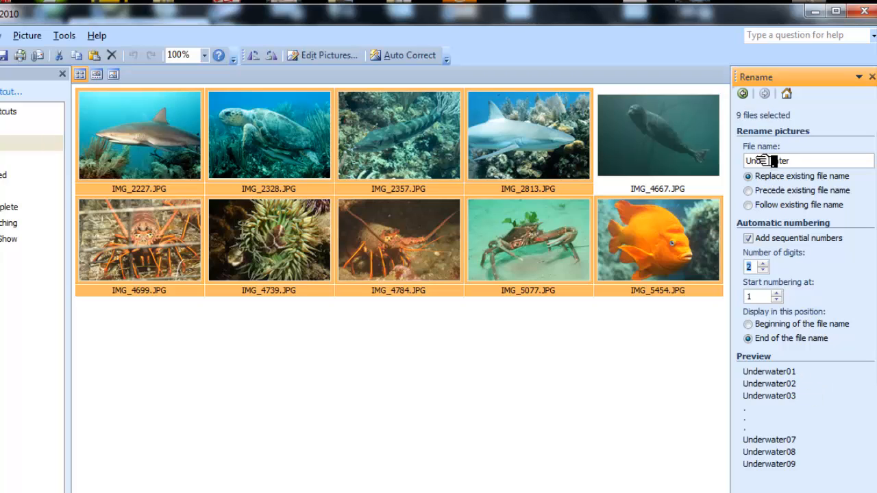
{"action": "left_click", "coordinate": [746, 97]}
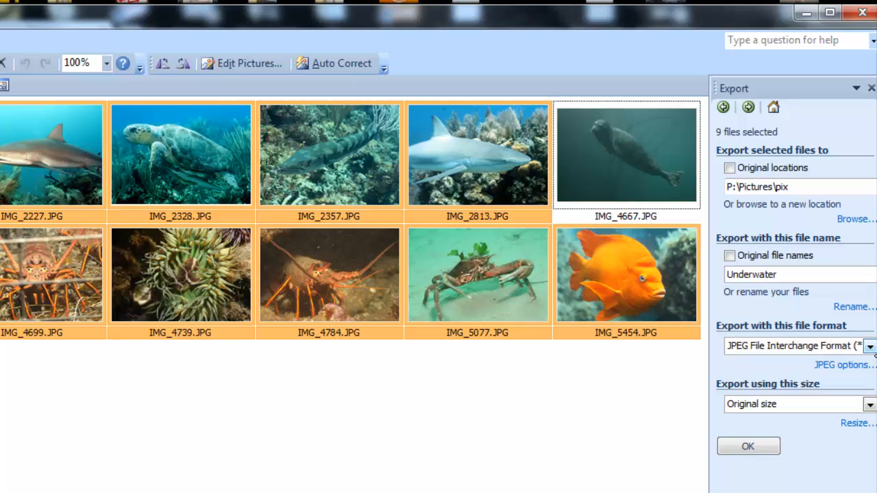
Step: Keep JPEG File Interchange Format as the export format and set the export size to Document - Small (800 x 600 px)
{"action": "left_click", "coordinate": [868, 347]}
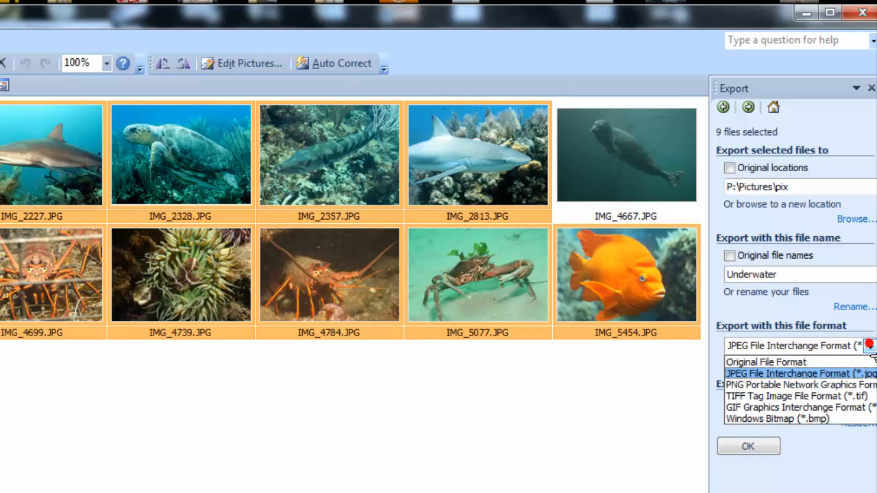
{"action": "left_click", "coordinate": [857, 378]}
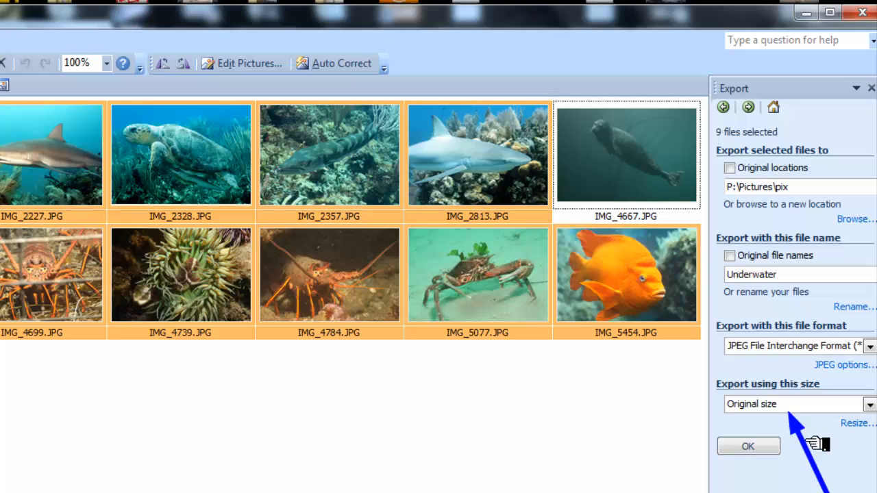
{"action": "left_click", "coordinate": [869, 405]}
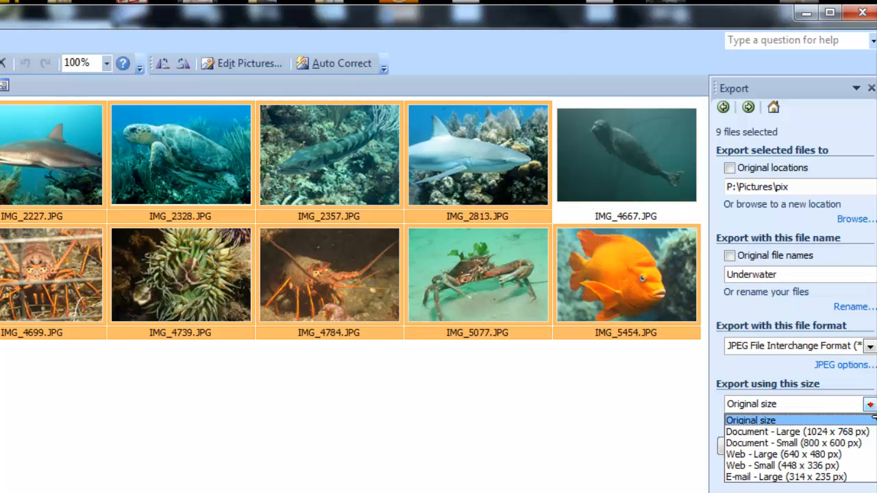
{"action": "left_click", "coordinate": [855, 457]}
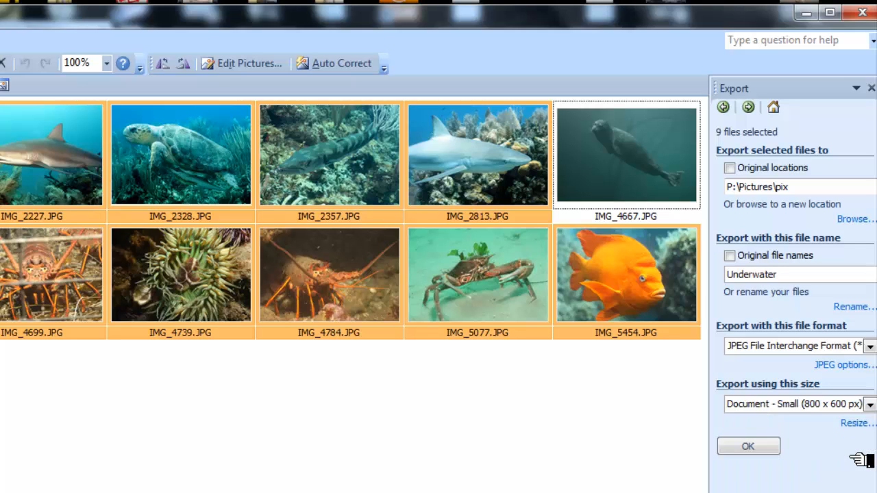
{"action": "left_click", "coordinate": [850, 407]}
{"action": "left_click", "coordinate": [847, 432]}
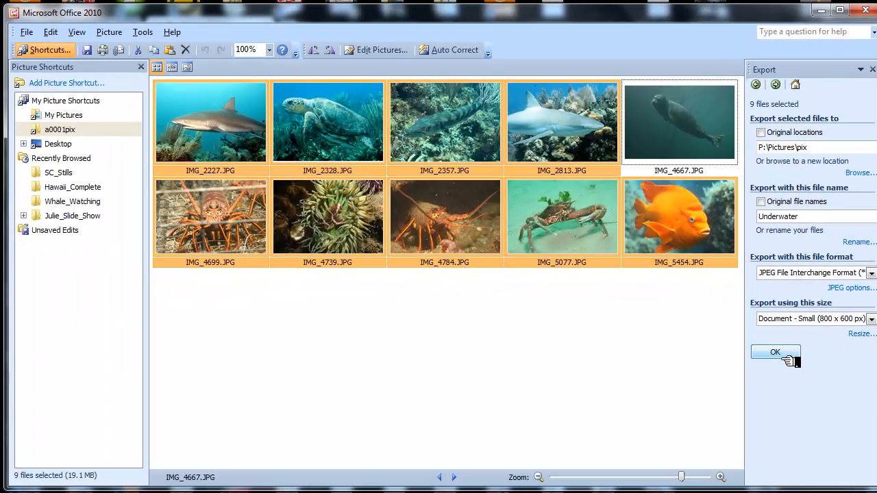
Step: Export the selected pictures and minimise the picture manager to get back to the class blog in the browser
{"action": "left_click", "coordinate": [781, 352]}
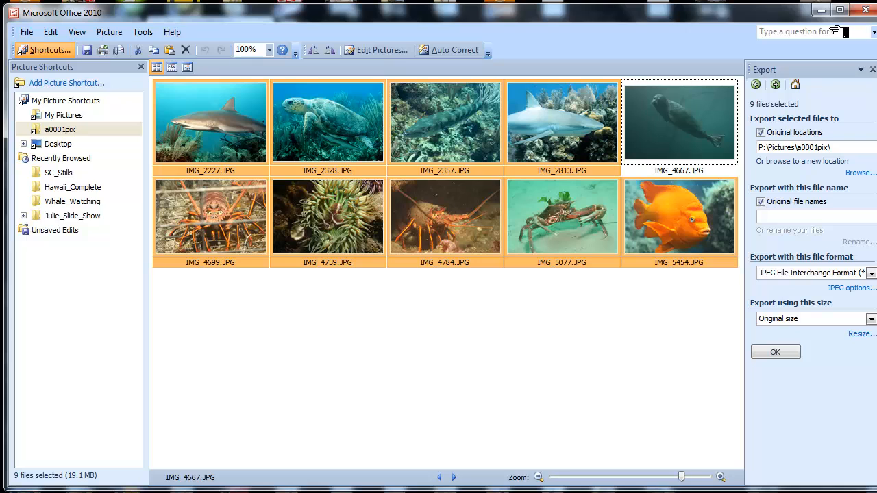
{"action": "left_click", "coordinate": [821, 10]}
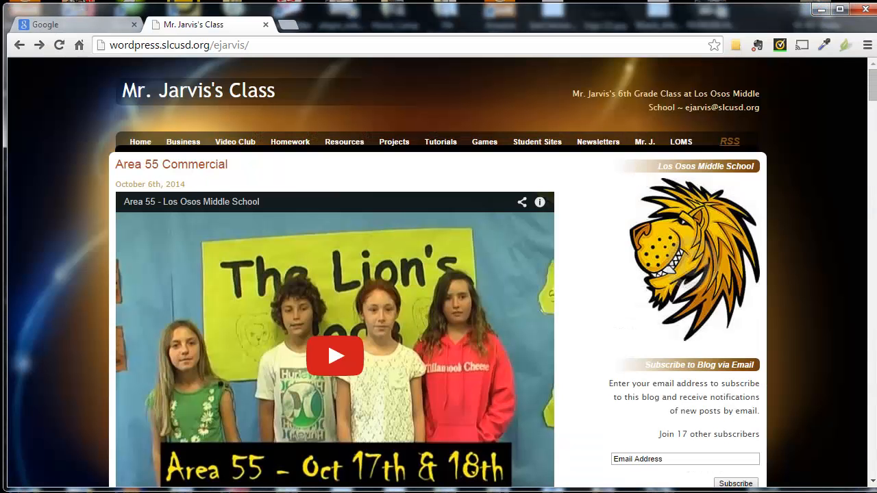
Step: Switch to Windows Explorer and open the pix export folder inside Pictures on the jenericnet (P:) network drive
{"action": "key", "text": "super+e"}
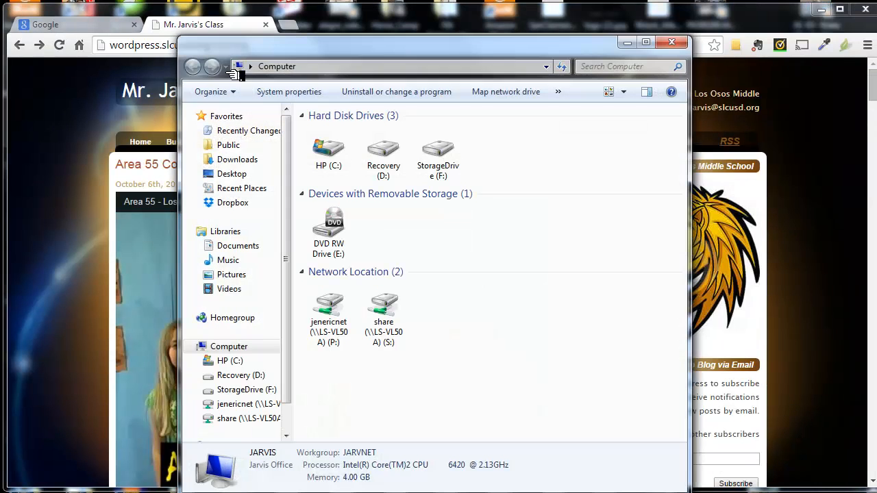
{"action": "double_click", "coordinate": [337, 300]}
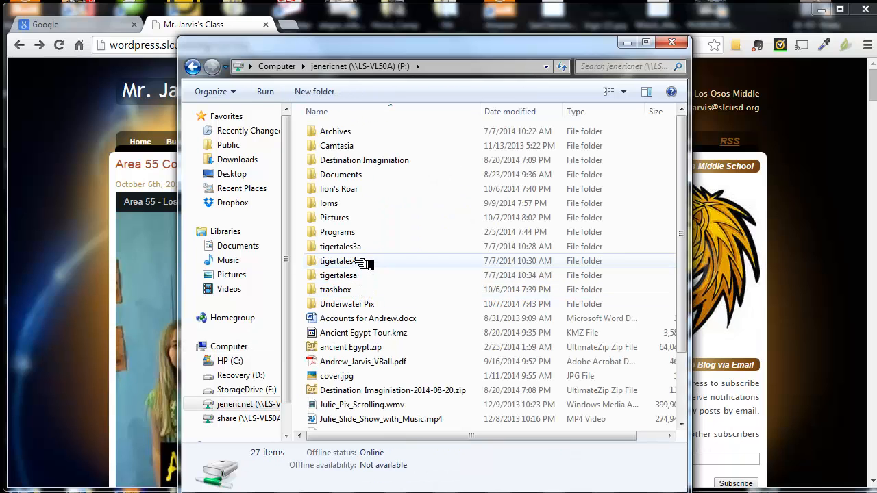
{"action": "double_click", "coordinate": [353, 219]}
{"action": "scroll", "coordinate": [360, 231], "scroll_direction": "down", "scroll_amount": 3}
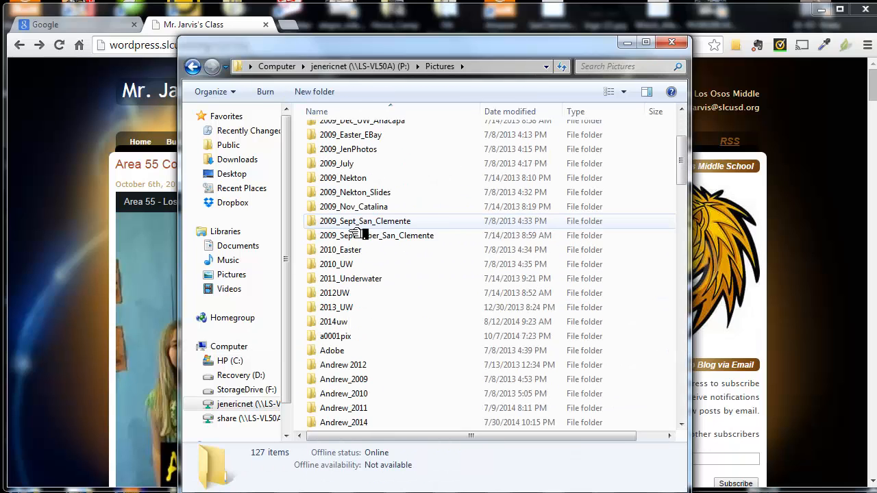
{"action": "scroll", "coordinate": [361, 235], "scroll_direction": "down", "scroll_amount": 6}
{"action": "scroll", "coordinate": [361, 274], "scroll_direction": "down", "scroll_amount": 5}
{"action": "double_click", "coordinate": [342, 274]}
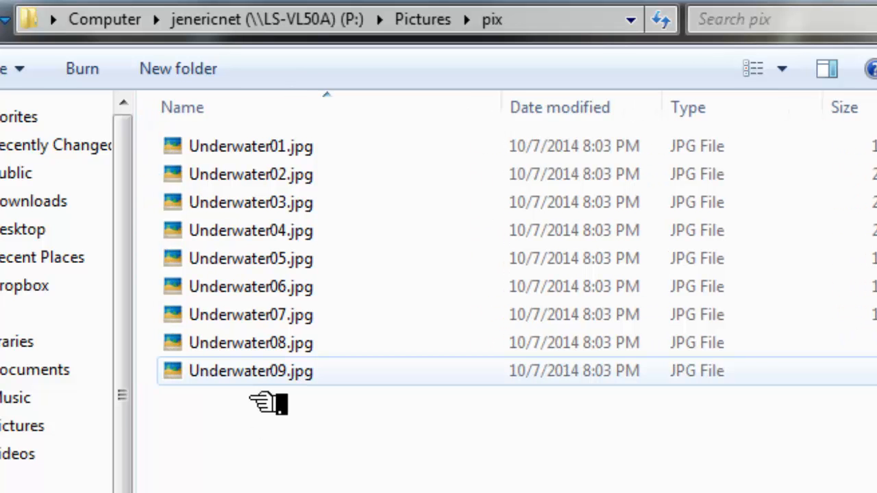
Step: Inspect the exported pictures Underwater09.jpg and Underwater01.jpg with their file details, and go back to the Pictures folder
{"action": "double_click", "coordinate": [248, 379]}
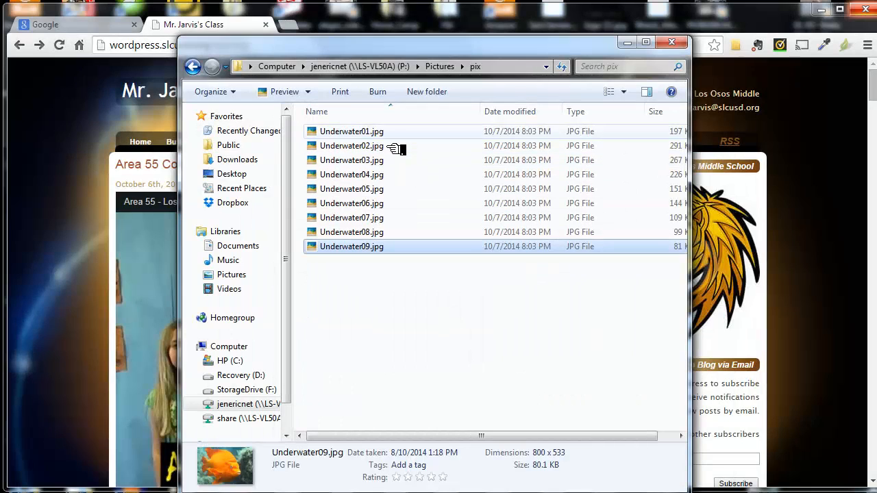
{"action": "left_click", "coordinate": [385, 133]}
{"action": "mouse_move", "coordinate": [396, 149]}
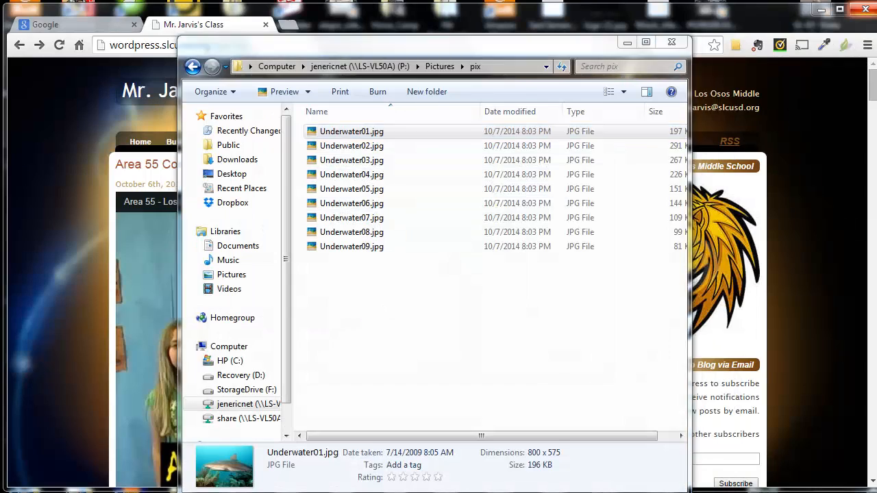
{"action": "left_click", "coordinate": [192, 66]}
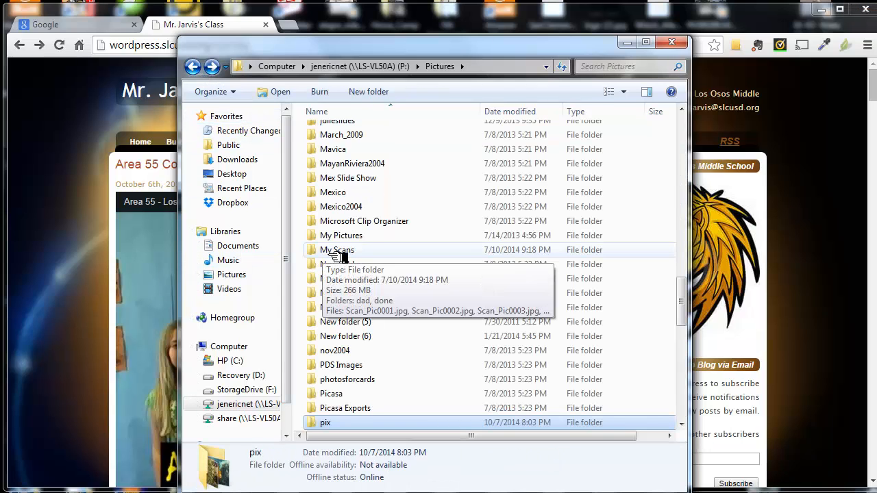